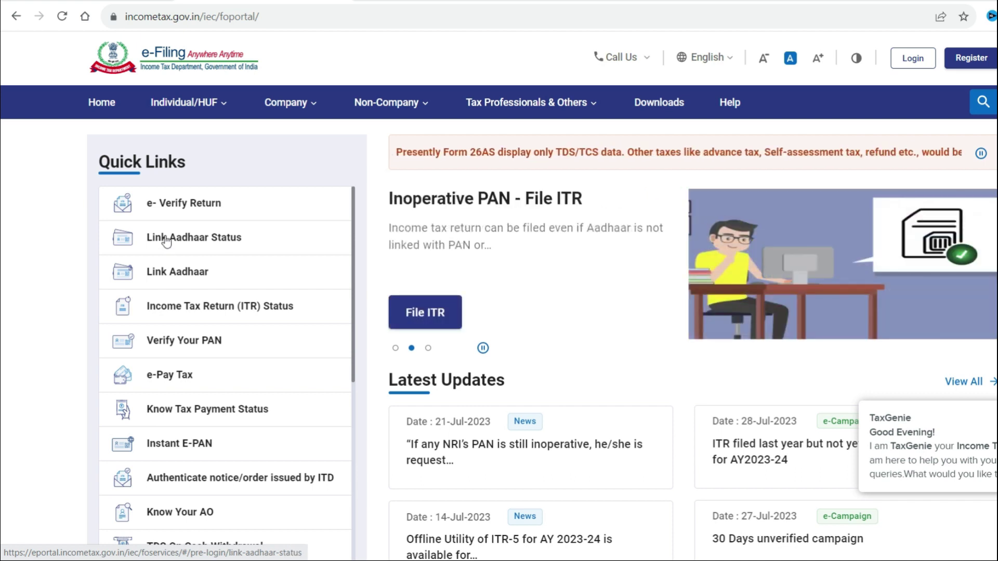
Step: Open Link Aadhaar Status, enter the PAN and Aadhaar number, and view the link status message
{"action": "left_click", "coordinate": [225, 245]}
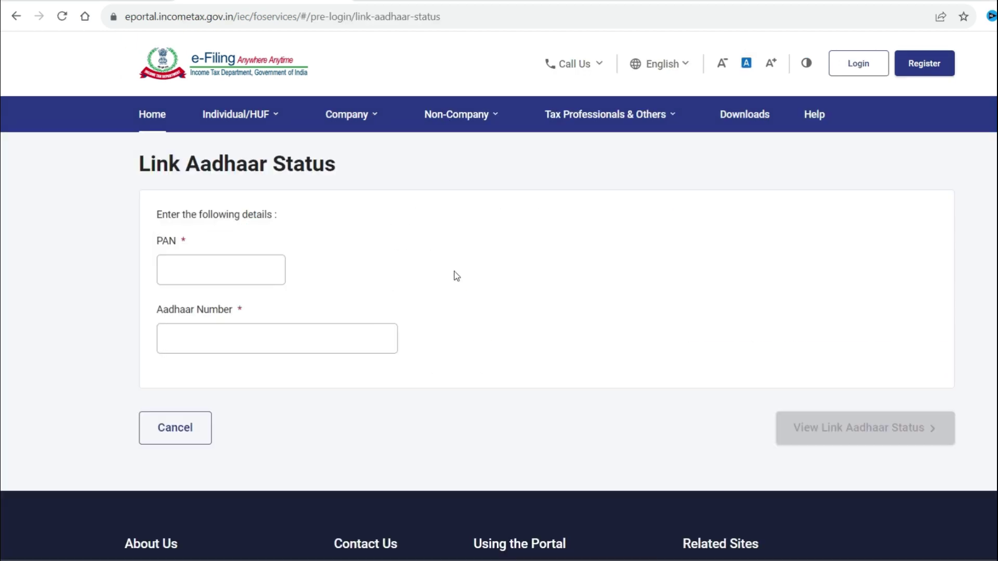
{"action": "left_click", "coordinate": [162, 338]}
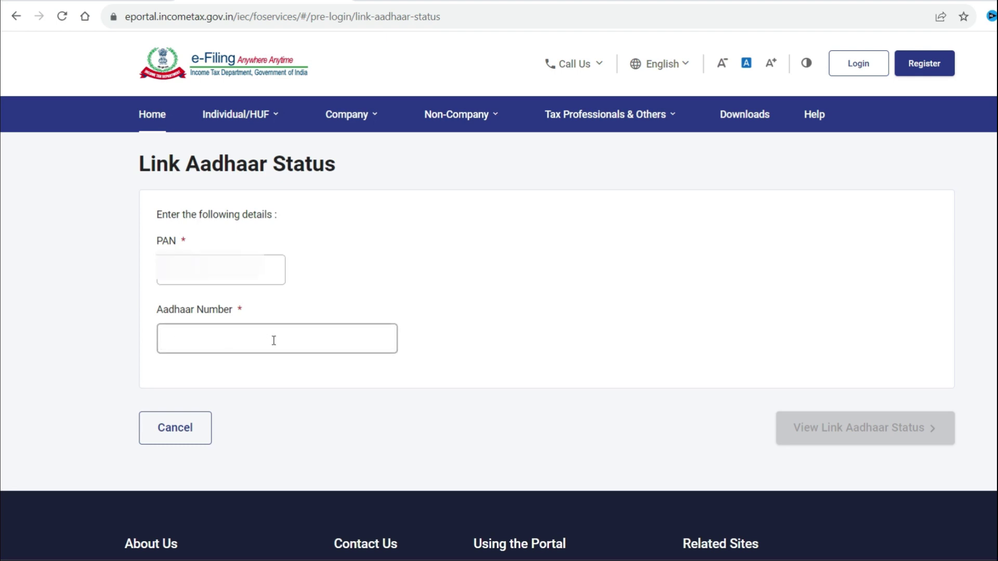
{"action": "key", "text": "ctrl+v"}
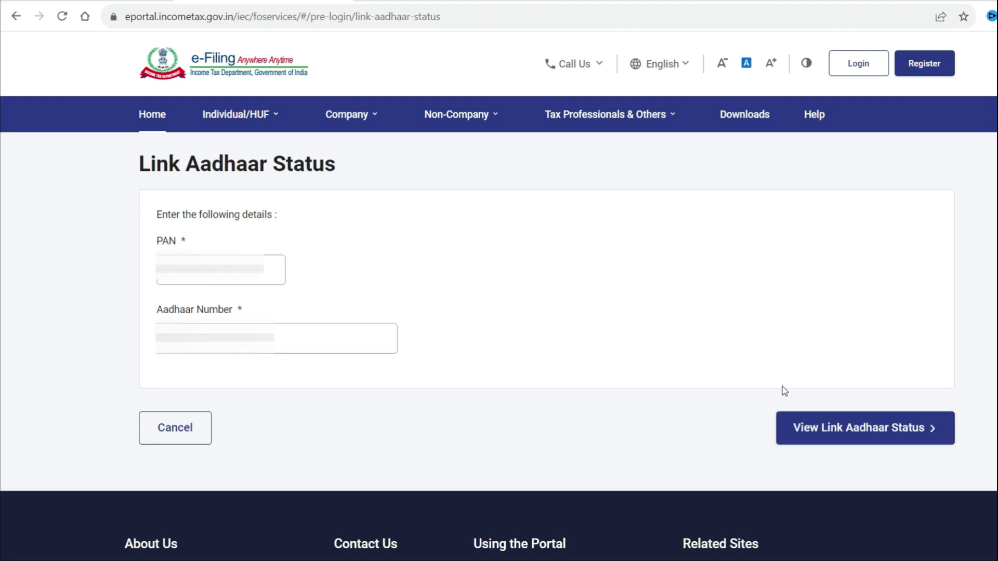
{"action": "left_click", "coordinate": [887, 440]}
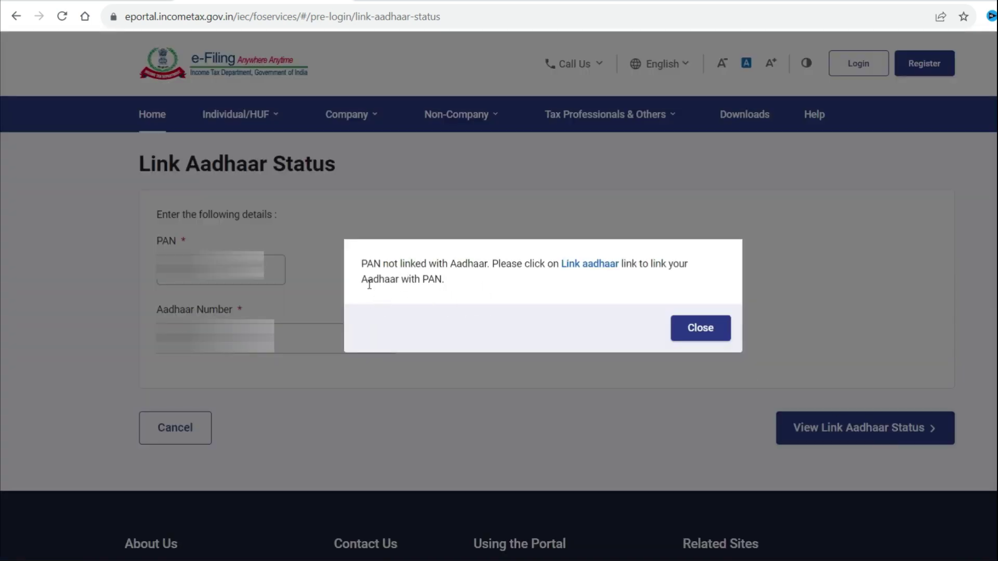
{"action": "left_click_drag", "start_coordinate": [364, 266], "coordinate": [499, 269]}
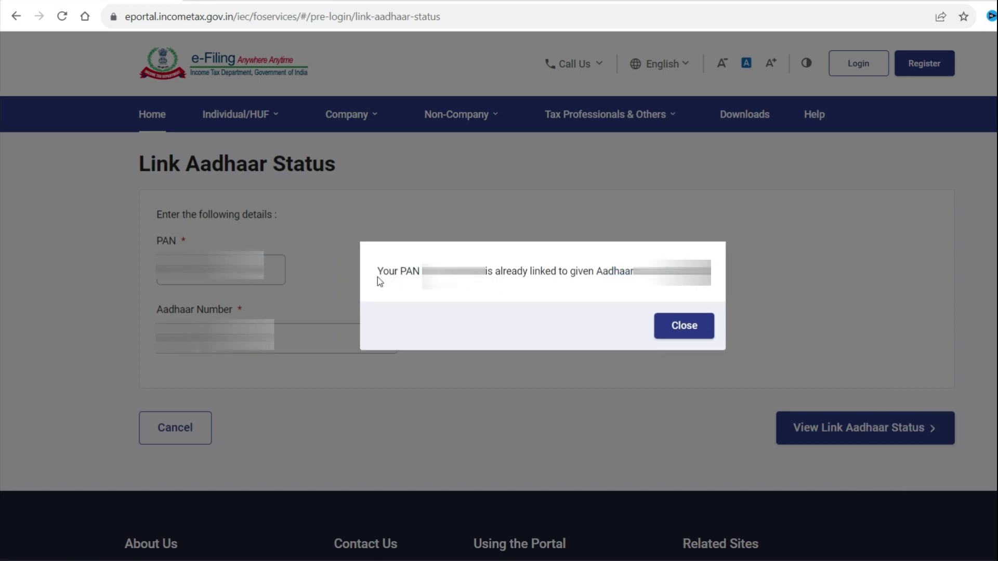
{"action": "left_click_drag", "start_coordinate": [382, 269], "coordinate": [621, 278]}
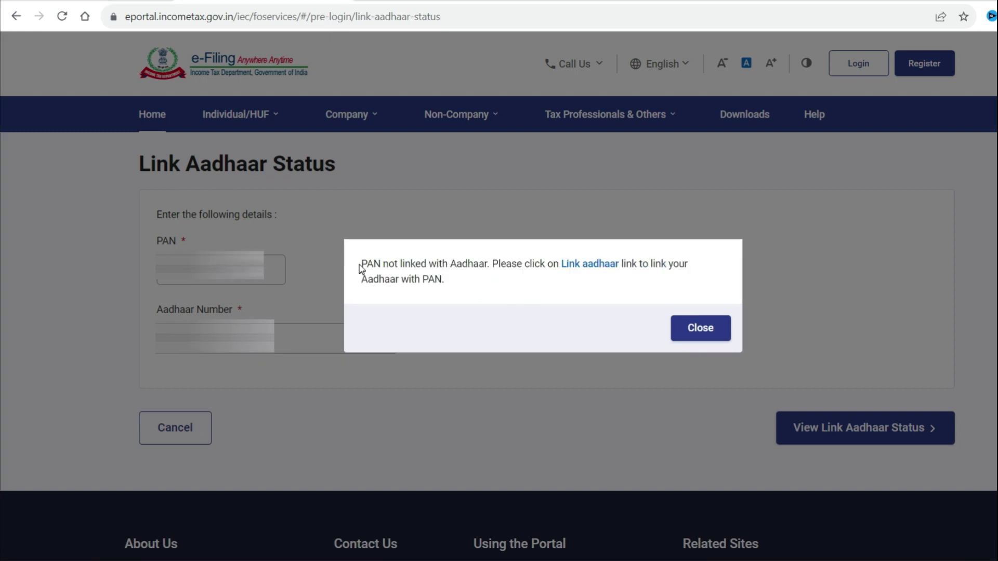
{"action": "left_click_drag", "start_coordinate": [362, 267], "coordinate": [512, 266]}
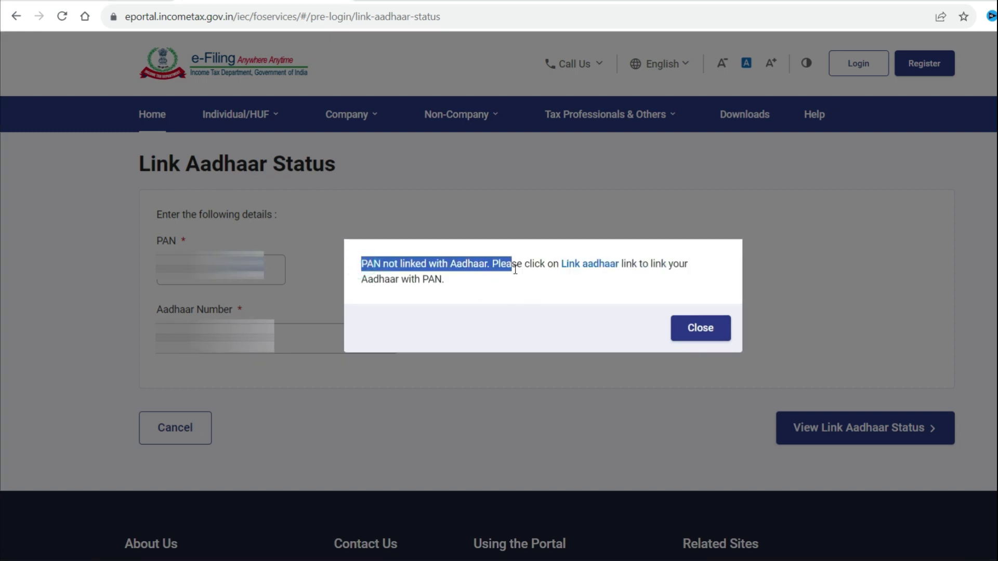
{"action": "left_click", "coordinate": [553, 286]}
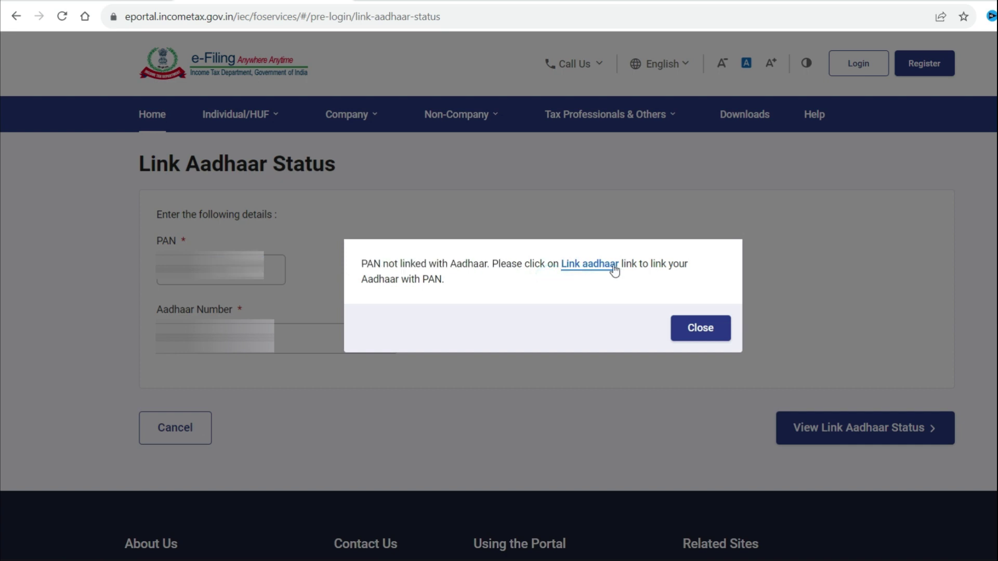
Step: Open the Link Aadhaar form from the status message, enter the PAN and Aadhaar number, and validate them
{"action": "left_click", "coordinate": [588, 266]}
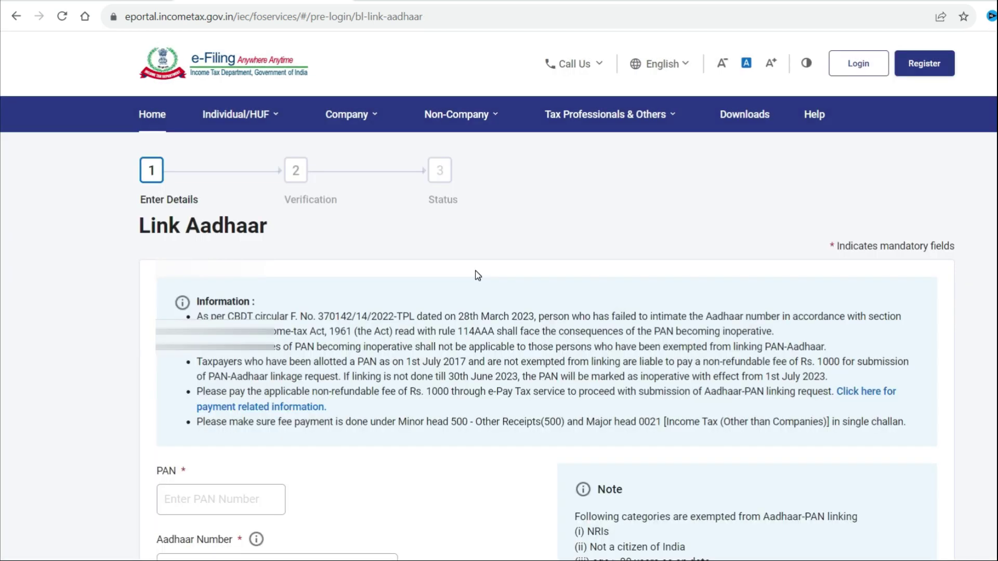
{"action": "scroll", "coordinate": [477, 276], "scroll_direction": "down", "scroll_amount": 3}
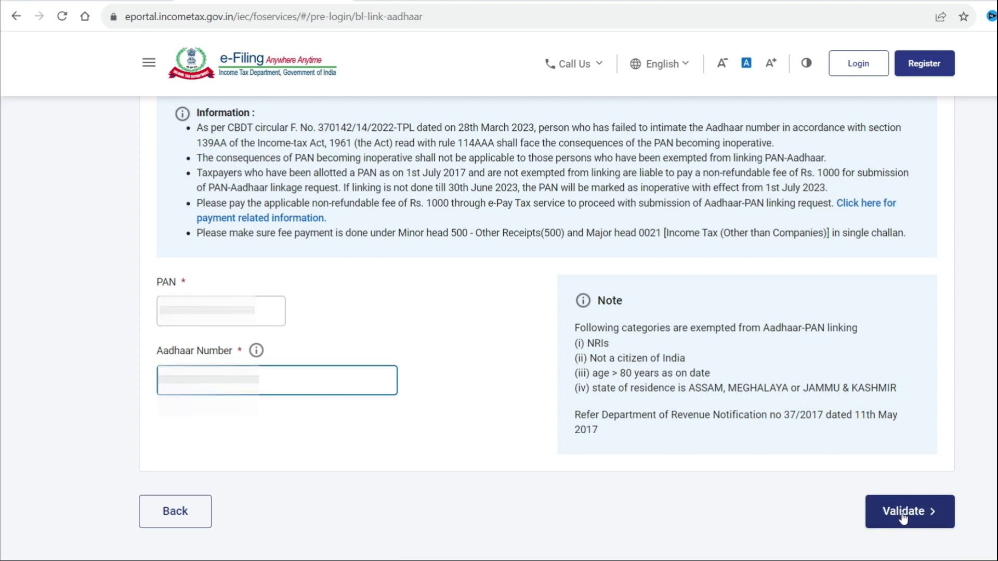
{"action": "left_click", "coordinate": [903, 513]}
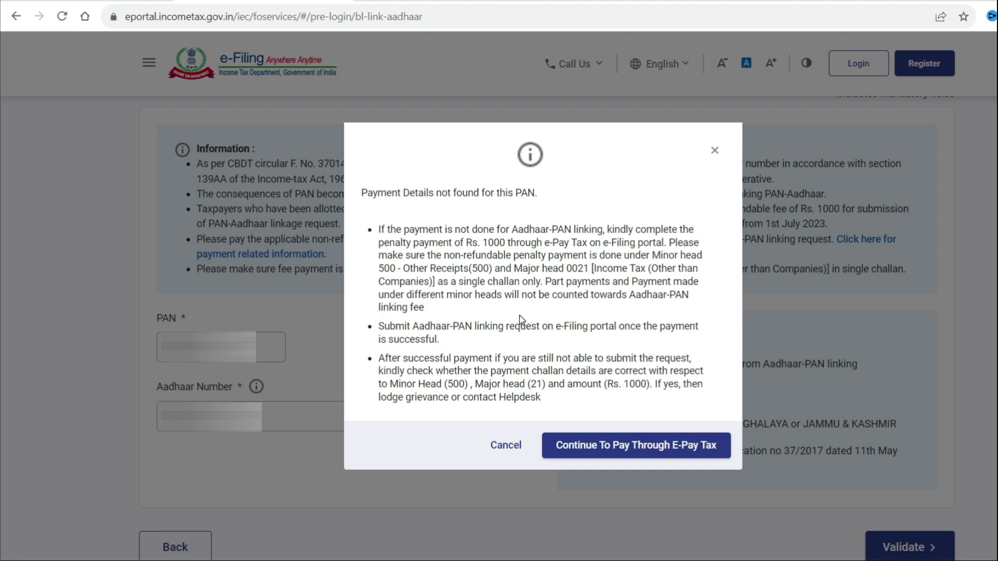
Step: Read the linking fee notice and continue to pay through e-Pay Tax
{"action": "left_click", "coordinate": [486, 244]}
{"action": "left_click_drag", "start_coordinate": [483, 244], "coordinate": [517, 245]}
{"action": "left_click", "coordinate": [655, 452]}
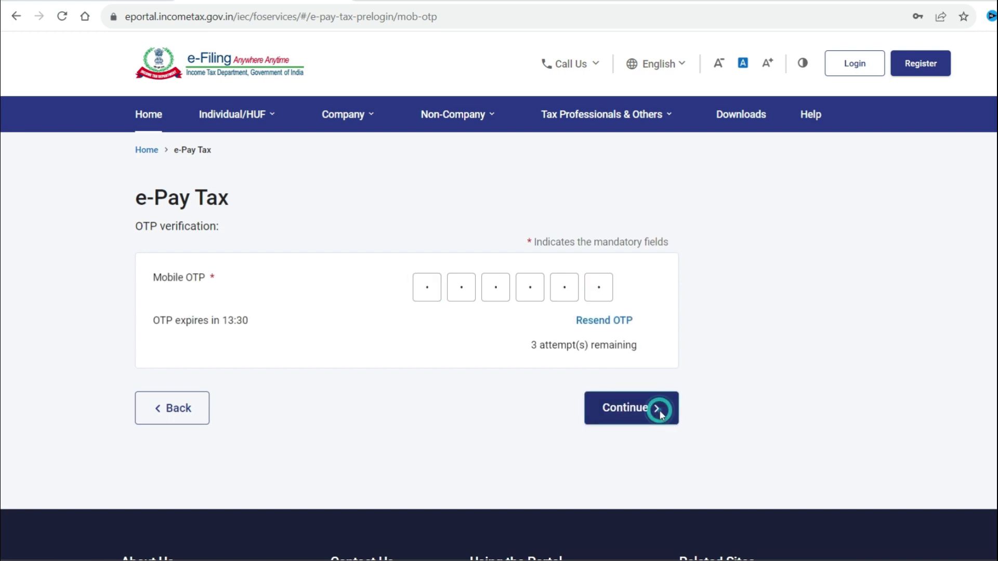
Step: Submit the mobile OTP for e-Pay Tax verification and continue to make a new payment
{"action": "left_click", "coordinate": [662, 409]}
{"action": "triple_click", "coordinate": [254, 237]}
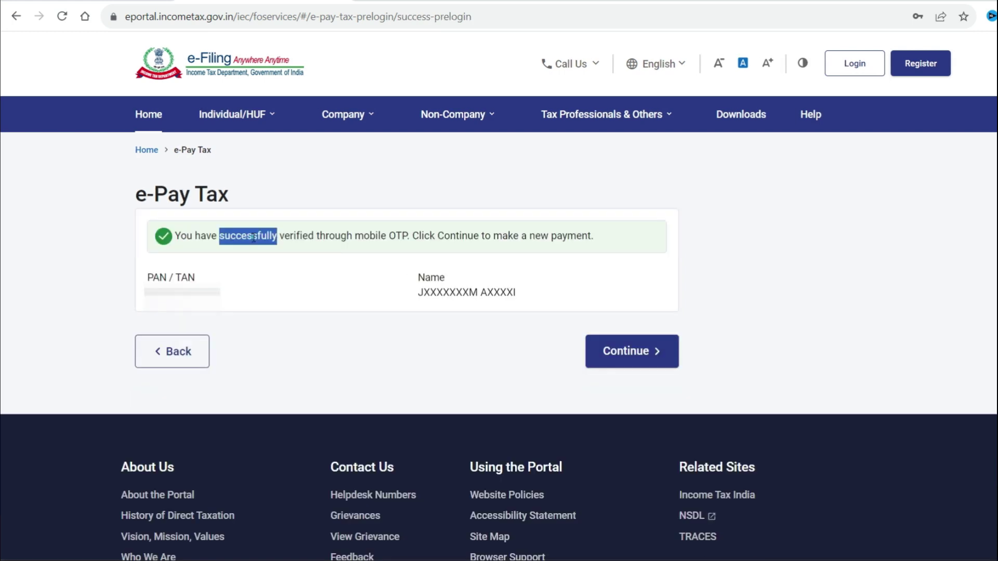
{"action": "left_click", "coordinate": [288, 283]}
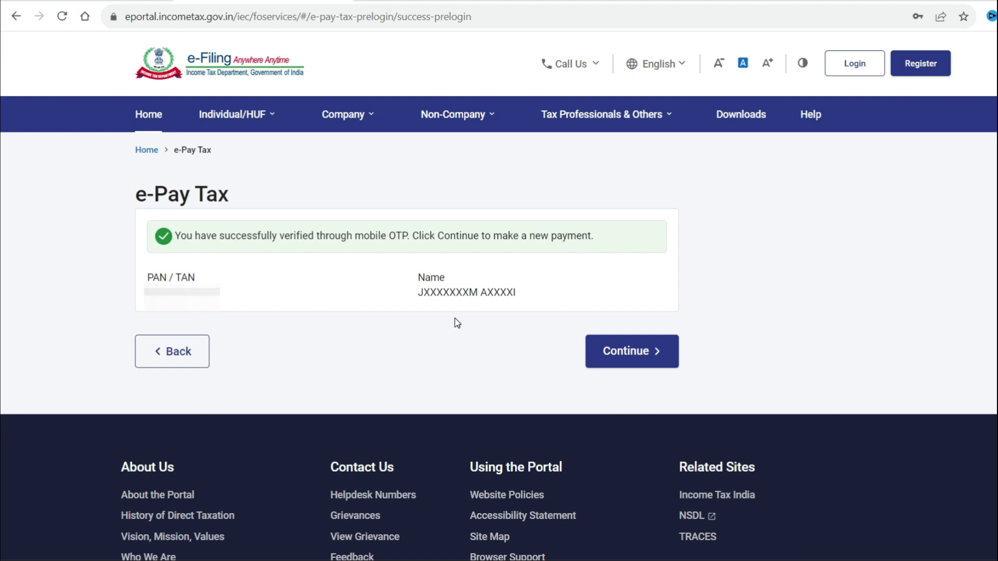
{"action": "triple_click", "coordinate": [468, 287]}
{"action": "left_click", "coordinate": [656, 351]}
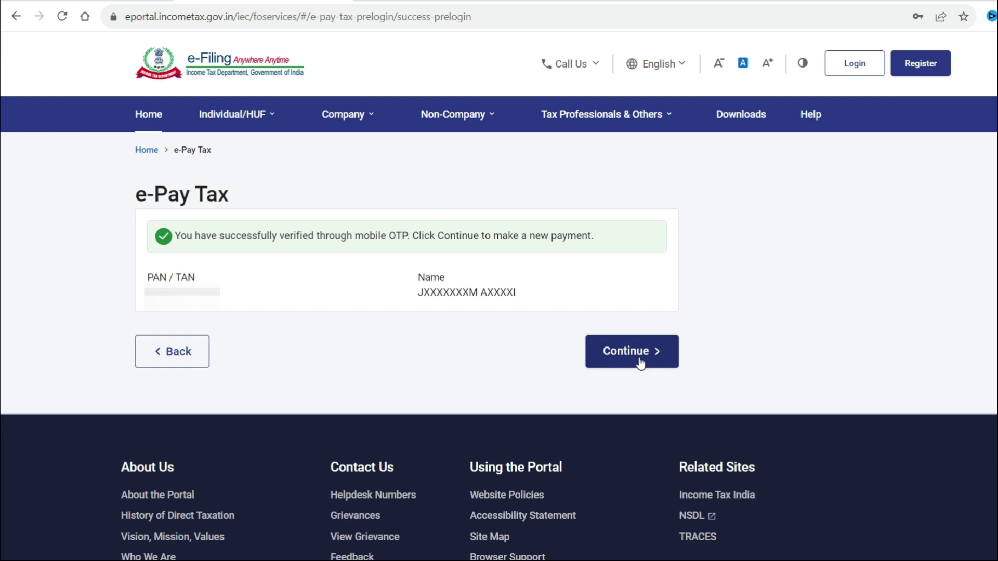
{"action": "left_click", "coordinate": [641, 362]}
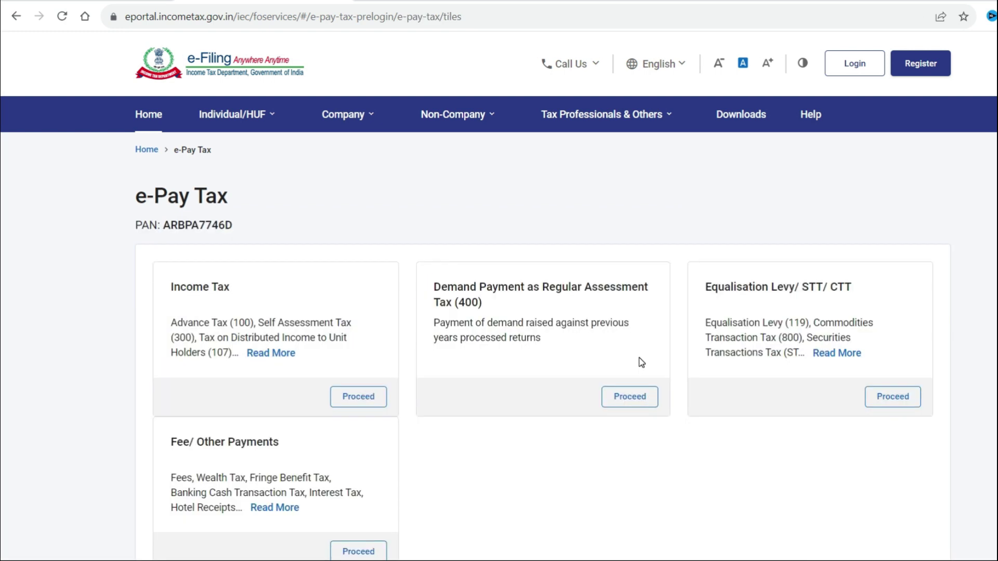
Step: Proceed with the Income Tax payment category
{"action": "triple_click", "coordinate": [194, 291]}
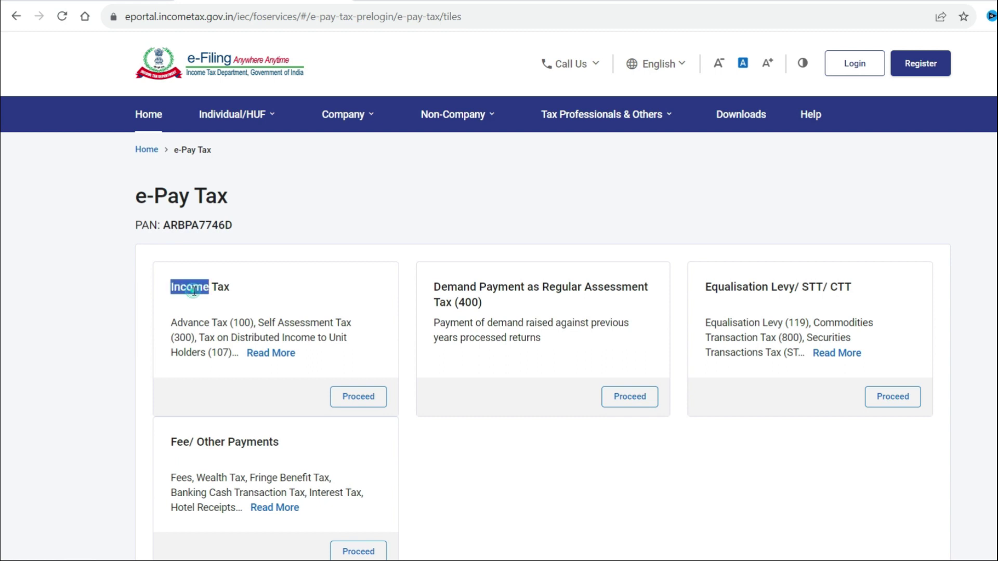
{"action": "left_click", "coordinate": [274, 302]}
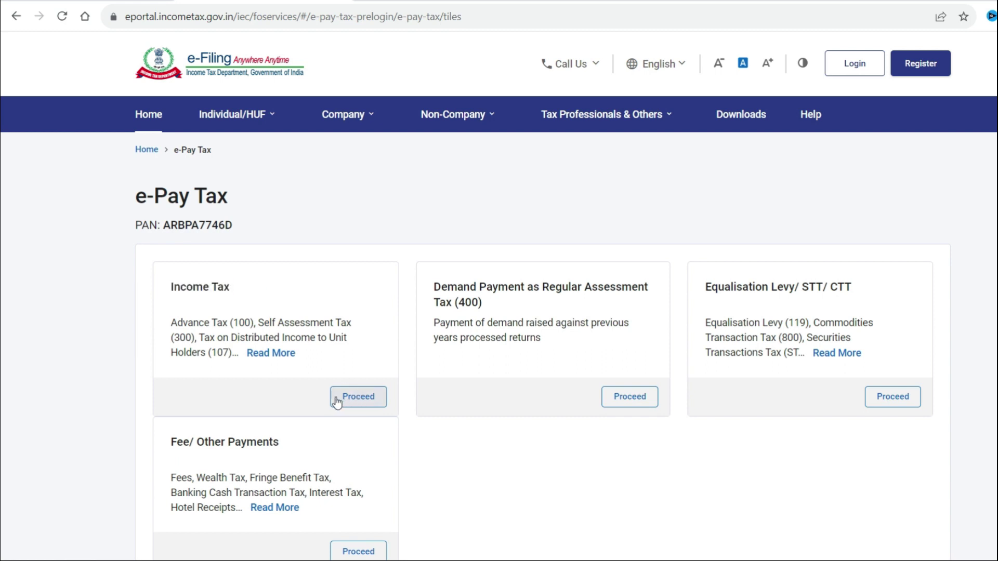
{"action": "left_click", "coordinate": [365, 406]}
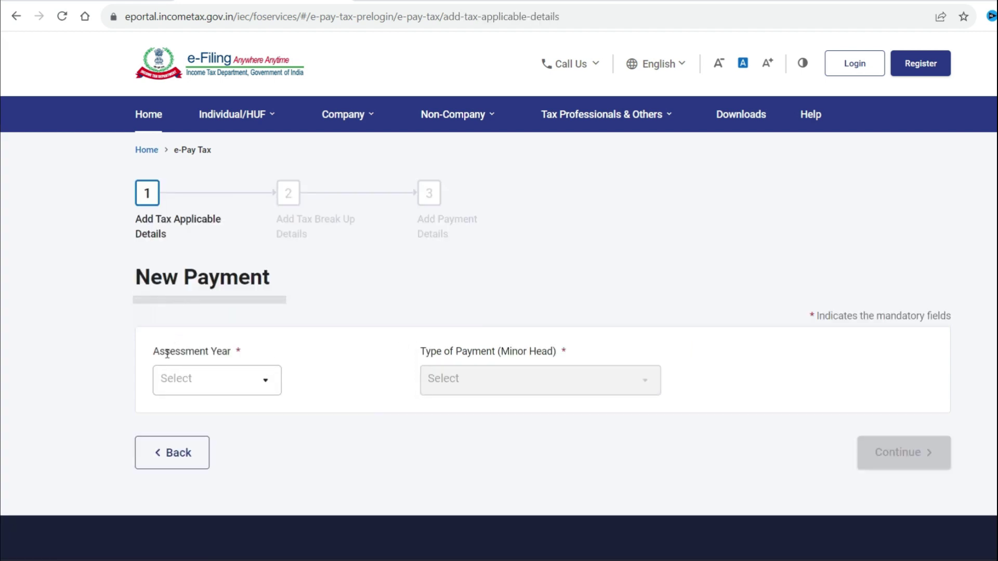
Step: Set the new payment's assessment year to 2024-25 and check the corresponding financial year
{"action": "triple_click", "coordinate": [167, 353]}
{"action": "left_click", "coordinate": [244, 385]}
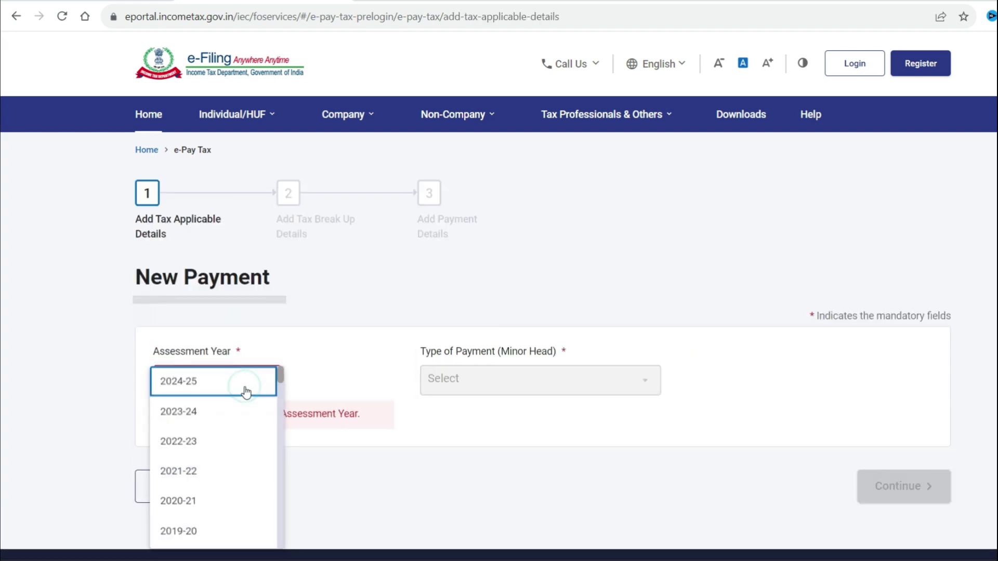
{"action": "left_click", "coordinate": [213, 389]}
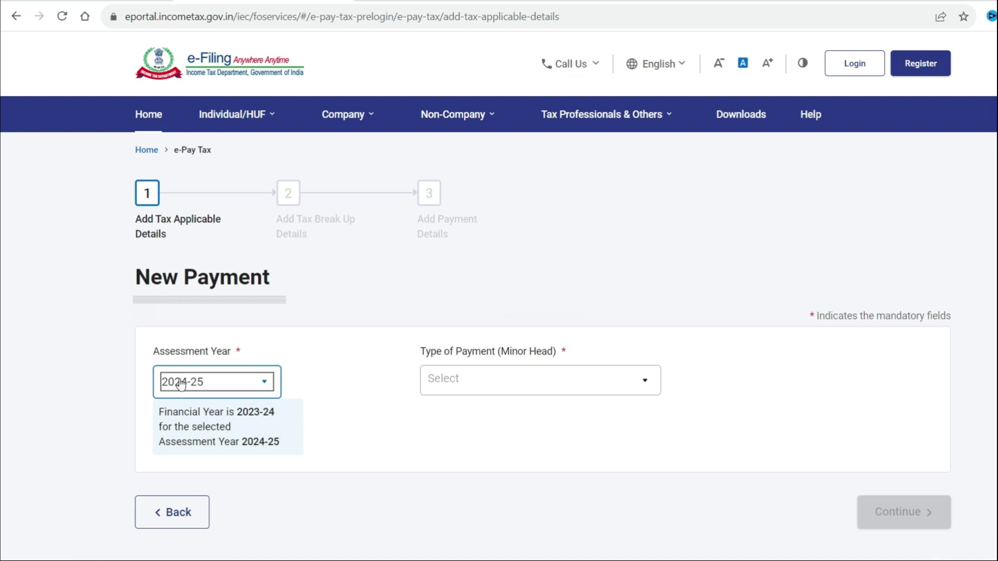
{"action": "triple_click", "coordinate": [253, 419]}
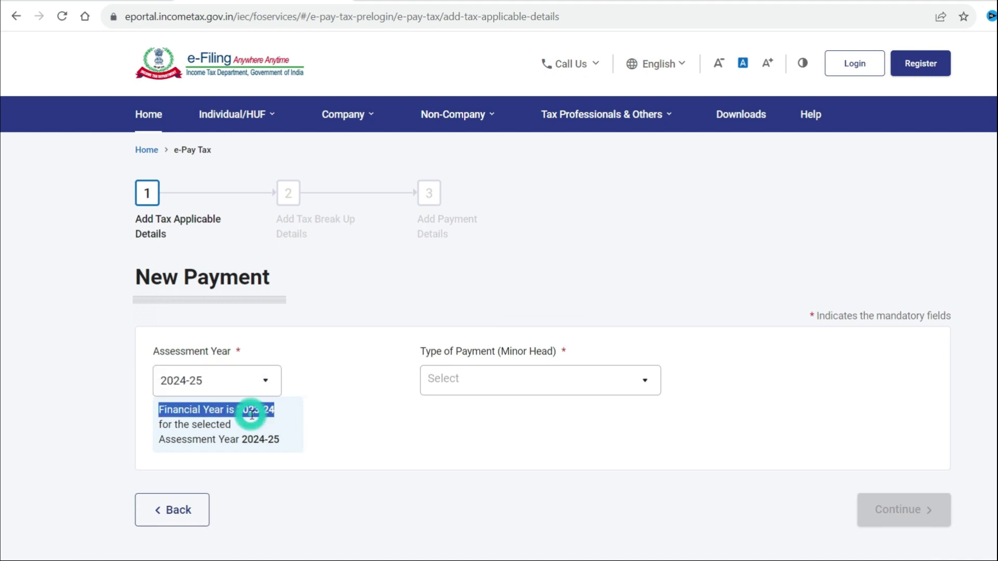
{"action": "left_click", "coordinate": [218, 441]}
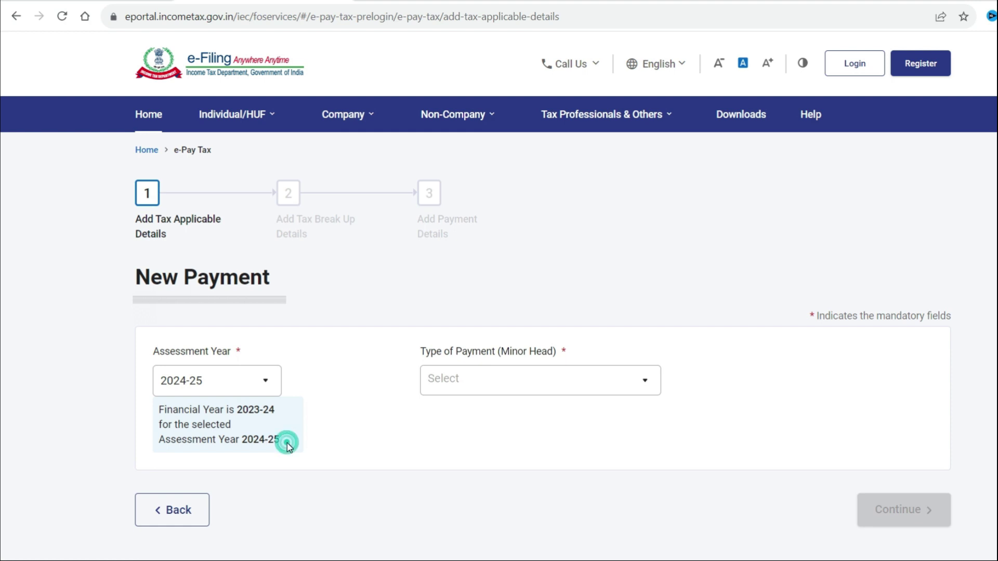
Step: Set the payment type to Other Receipts (500) with sub-type Fee for delay in linking PAN with Aadhaar, and continue
{"action": "left_click", "coordinate": [528, 380]}
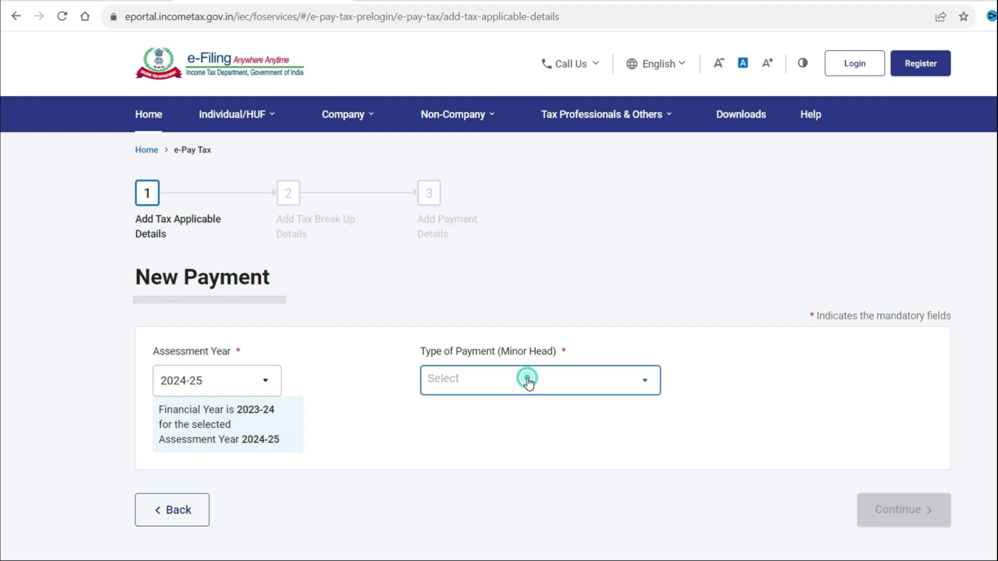
{"action": "scroll", "coordinate": [550, 481], "scroll_direction": "down", "scroll_amount": 1}
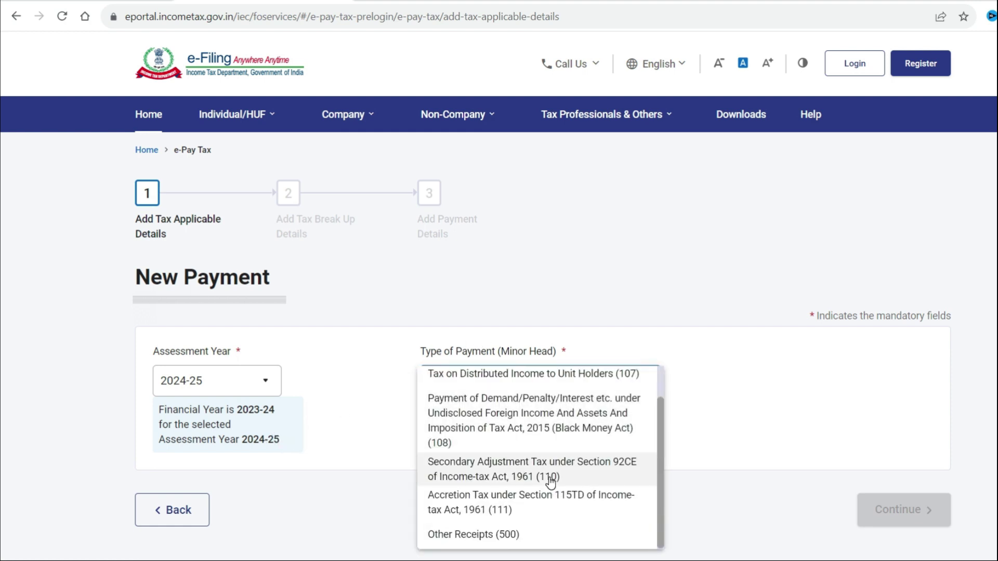
{"action": "left_click", "coordinate": [490, 539]}
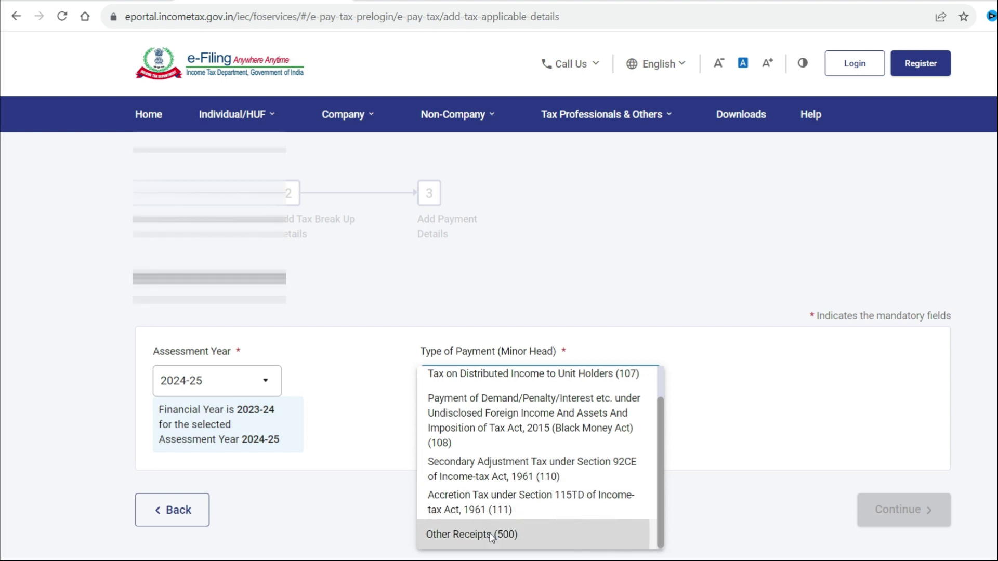
{"action": "scroll", "coordinate": [490, 533], "scroll_direction": "down", "scroll_amount": 3}
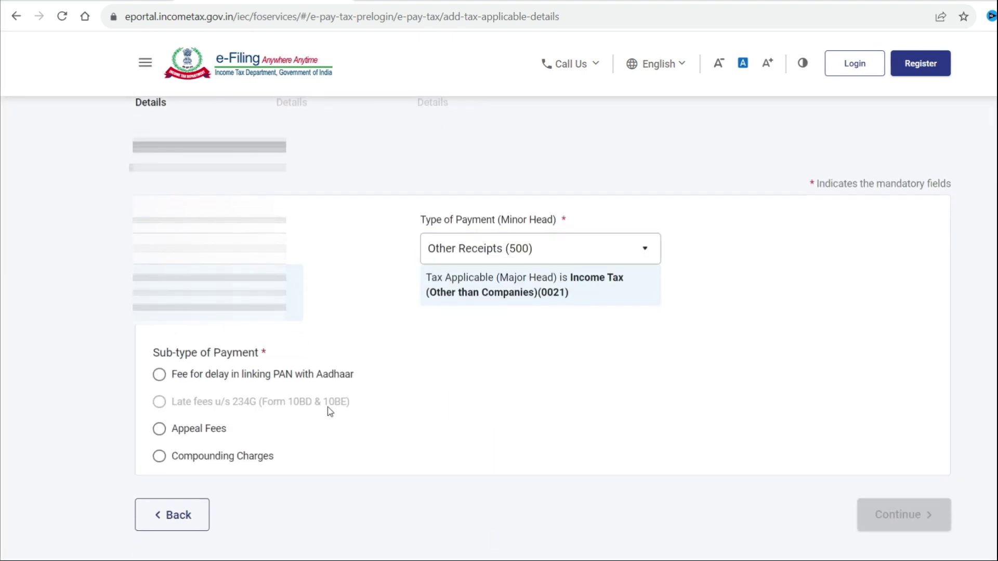
{"action": "left_click", "coordinate": [159, 374]}
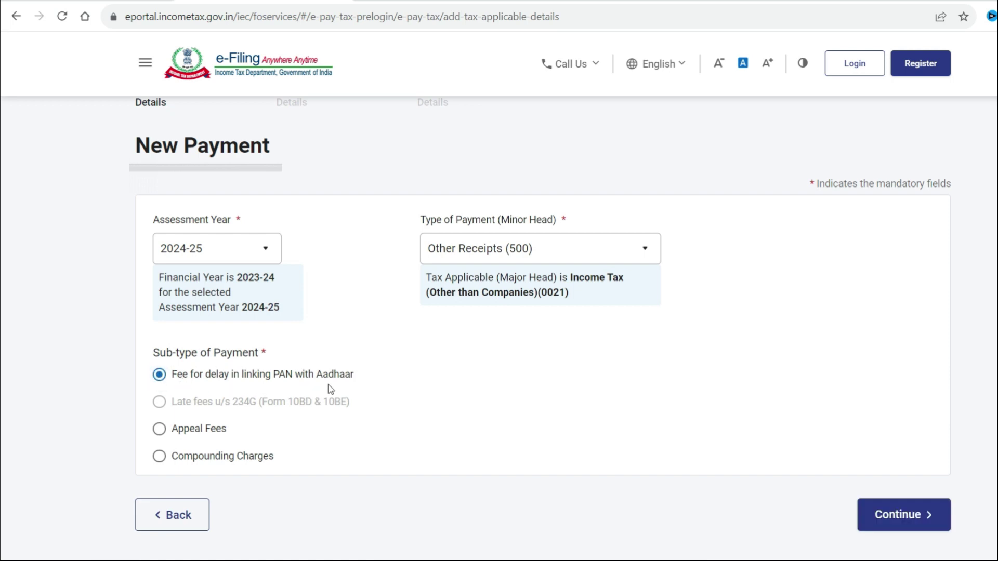
{"action": "left_click", "coordinate": [905, 515]}
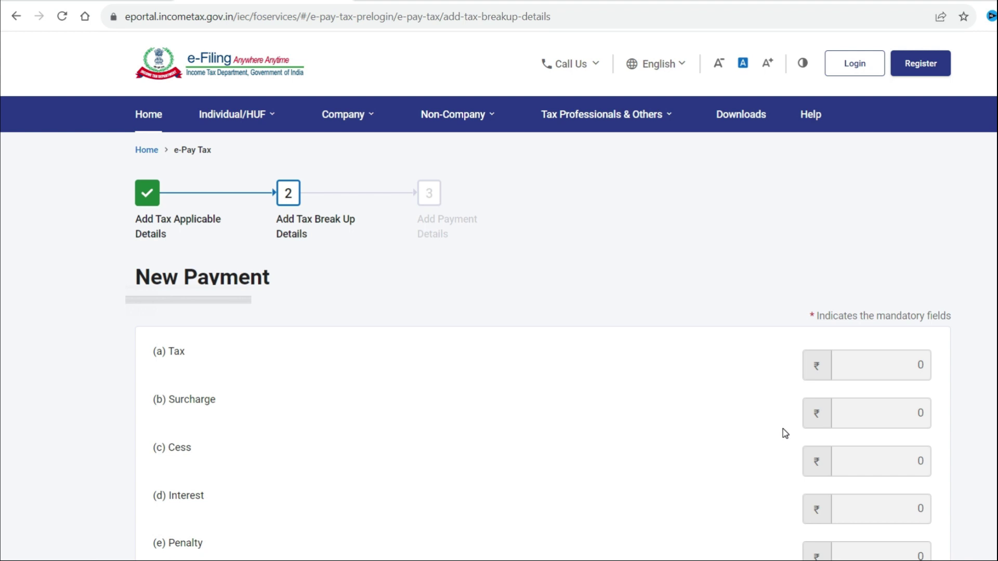
Step: Review the total in the tax break-up details and continue to the payment details
{"action": "scroll", "coordinate": [783, 429], "scroll_direction": "down", "scroll_amount": 7}
{"action": "triple_click", "coordinate": [927, 294]}
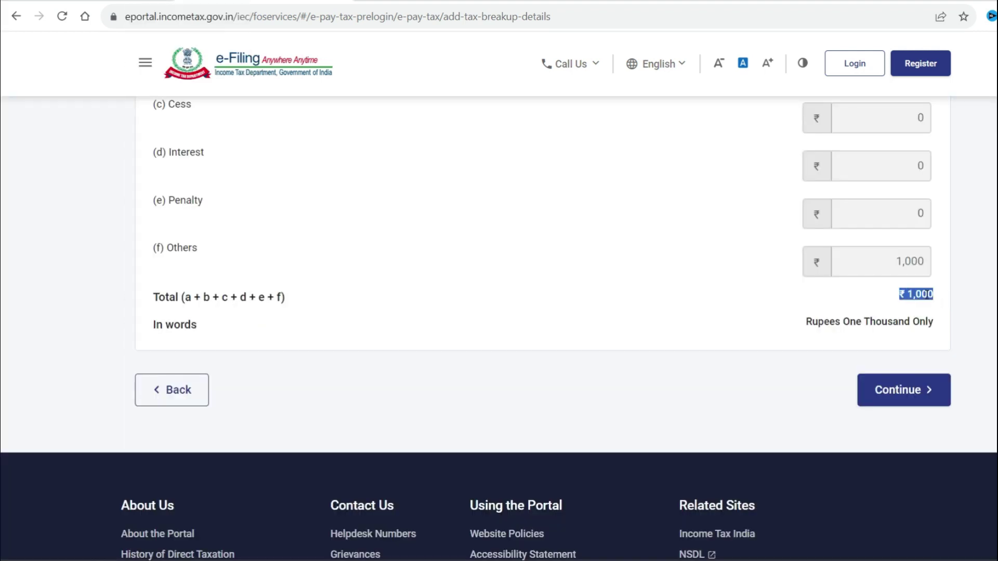
{"action": "left_click", "coordinate": [848, 351]}
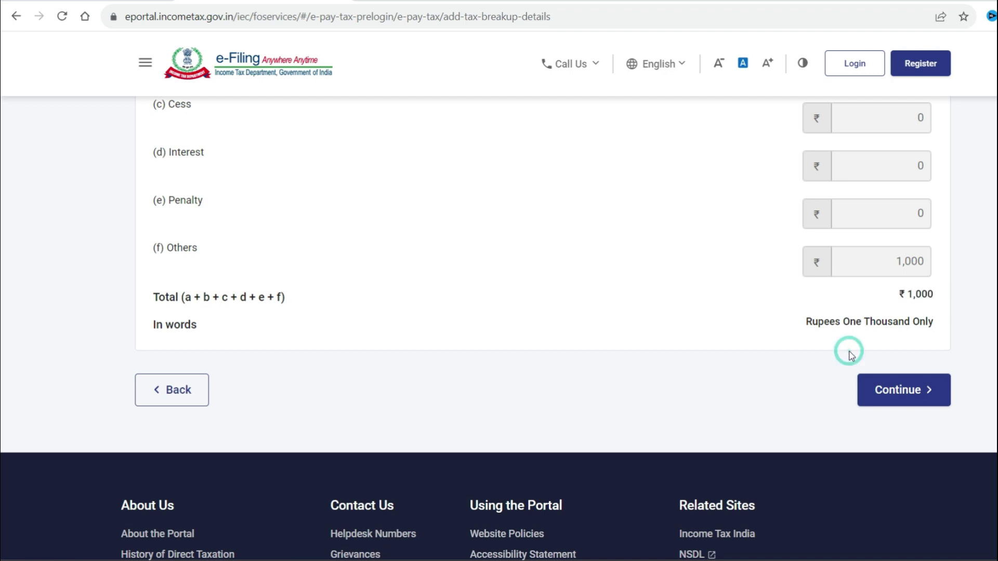
{"action": "left_click", "coordinate": [904, 391]}
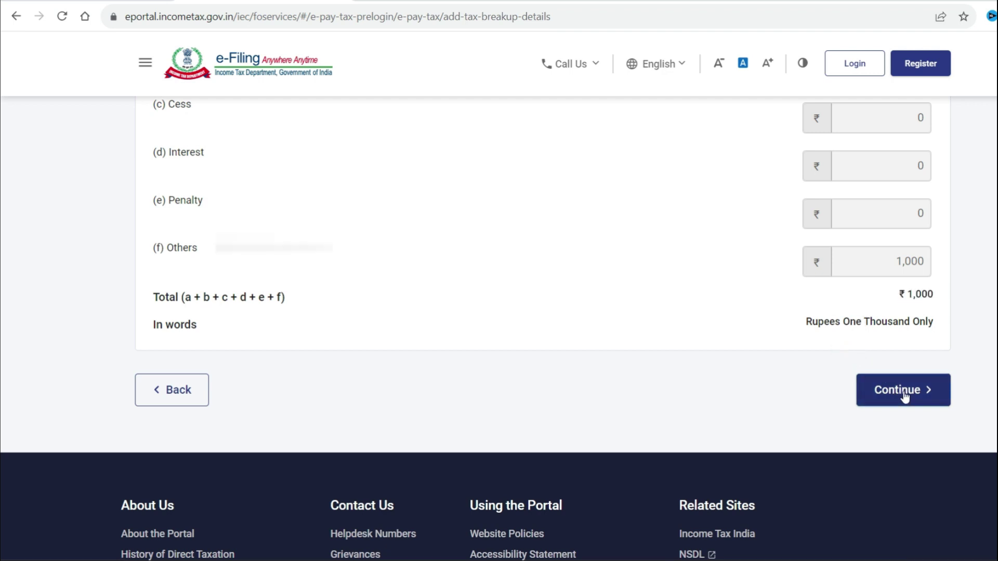
Step: Compare the banks offered under the Debit Card and Net Banking payment modes
{"action": "key", "text": "ctrl+minus"}
{"action": "key", "text": "ctrl+minus"}
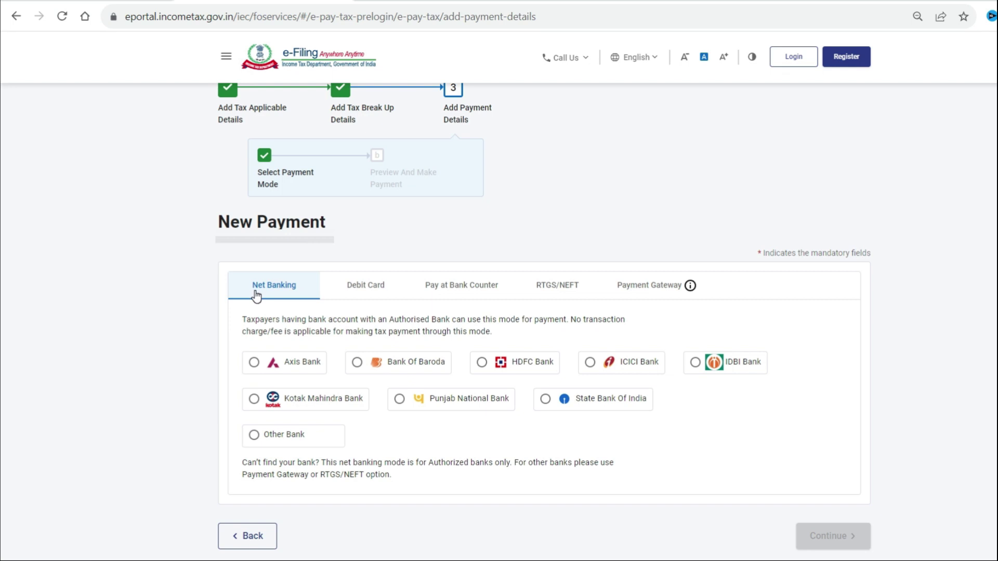
{"action": "left_click", "coordinate": [374, 296]}
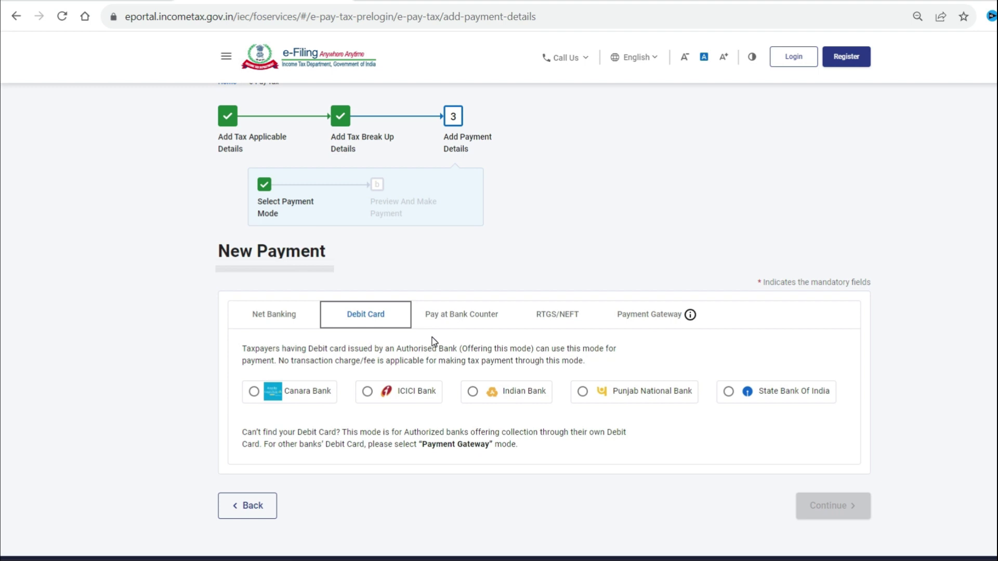
{"action": "left_click", "coordinate": [269, 315]}
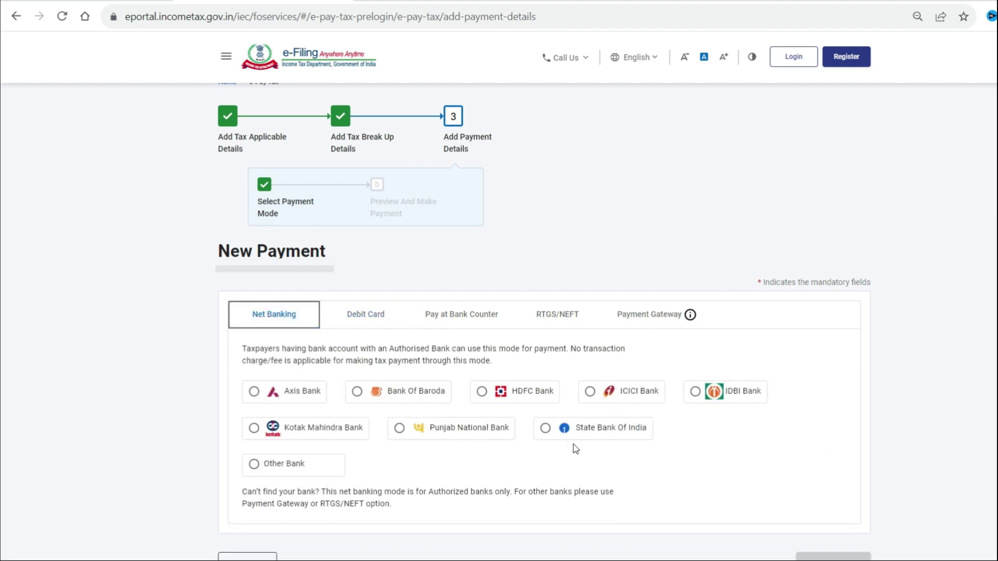
Step: Browse the additional authorised banks offered through the Other Bank option under Net Banking
{"action": "left_click", "coordinate": [254, 468]}
{"action": "scroll", "coordinate": [252, 468], "scroll_direction": "down", "scroll_amount": 3}
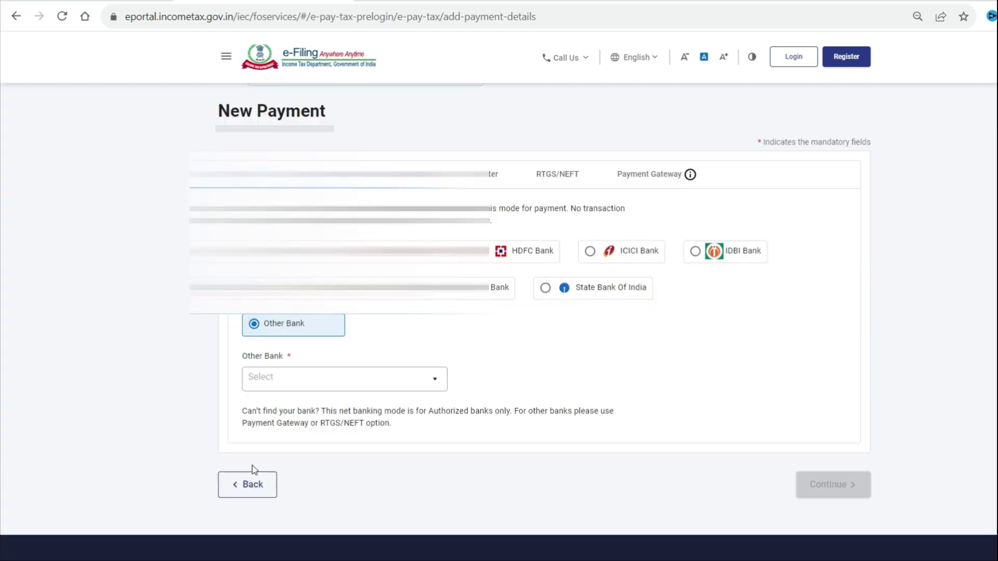
{"action": "left_click", "coordinate": [374, 390]}
{"action": "scroll", "coordinate": [364, 453], "scroll_direction": "down", "scroll_amount": 5}
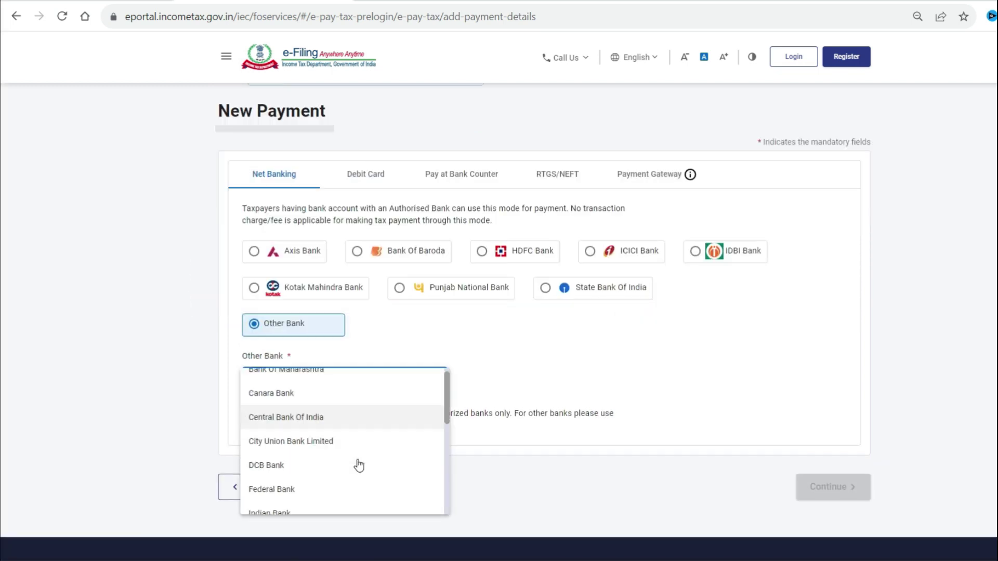
{"action": "left_click", "coordinate": [605, 401]}
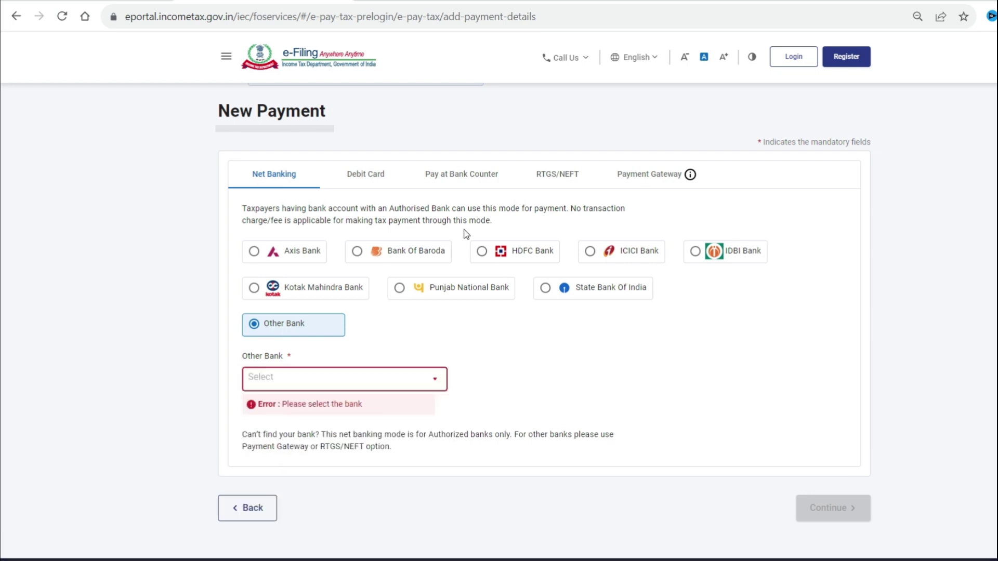
Step: Choose Debit Card as the payment mode with Punjab National Bank, and continue to the payment preview
{"action": "left_click", "coordinate": [358, 175]}
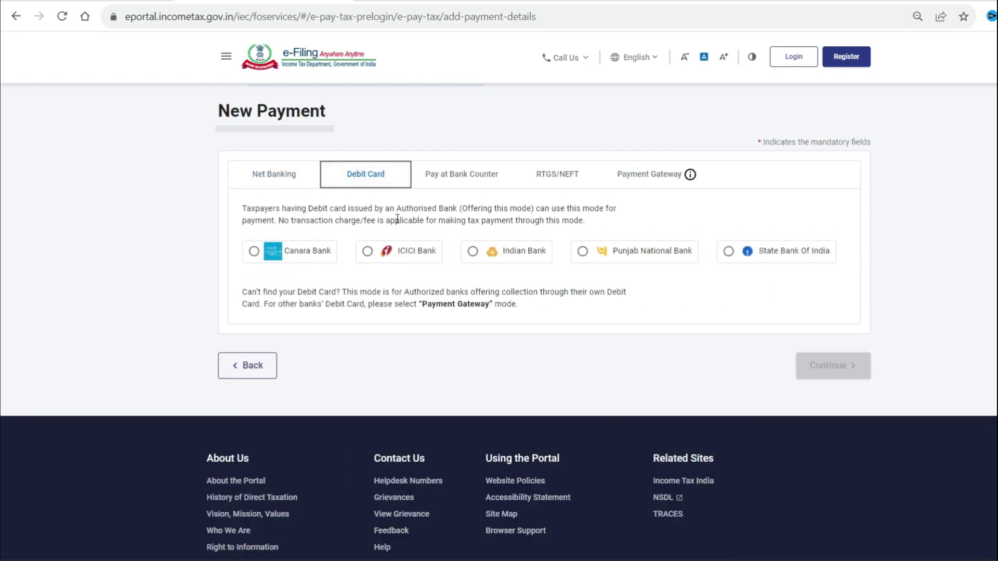
{"action": "left_click", "coordinate": [259, 274]}
{"action": "left_click", "coordinate": [583, 251]}
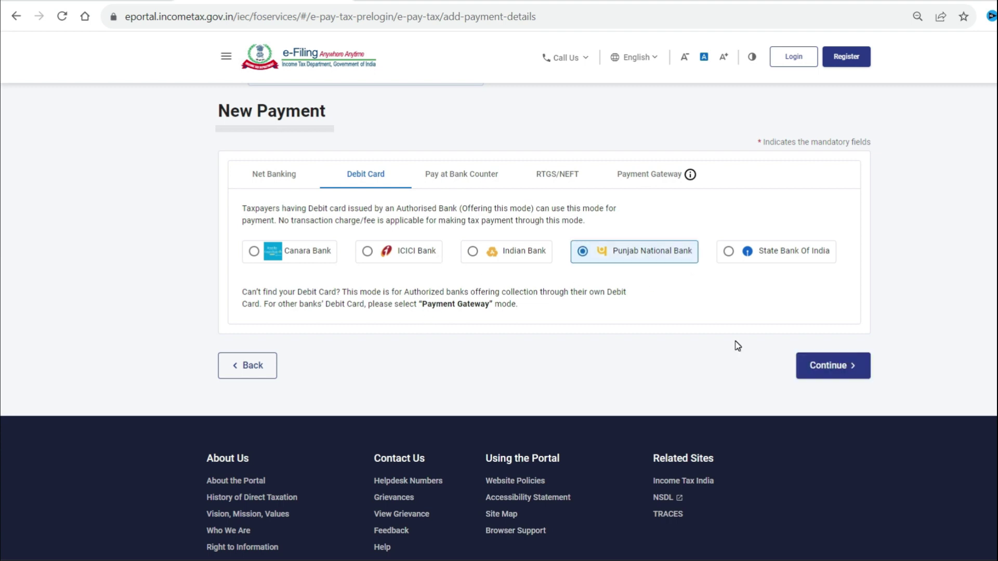
{"action": "left_click", "coordinate": [853, 372]}
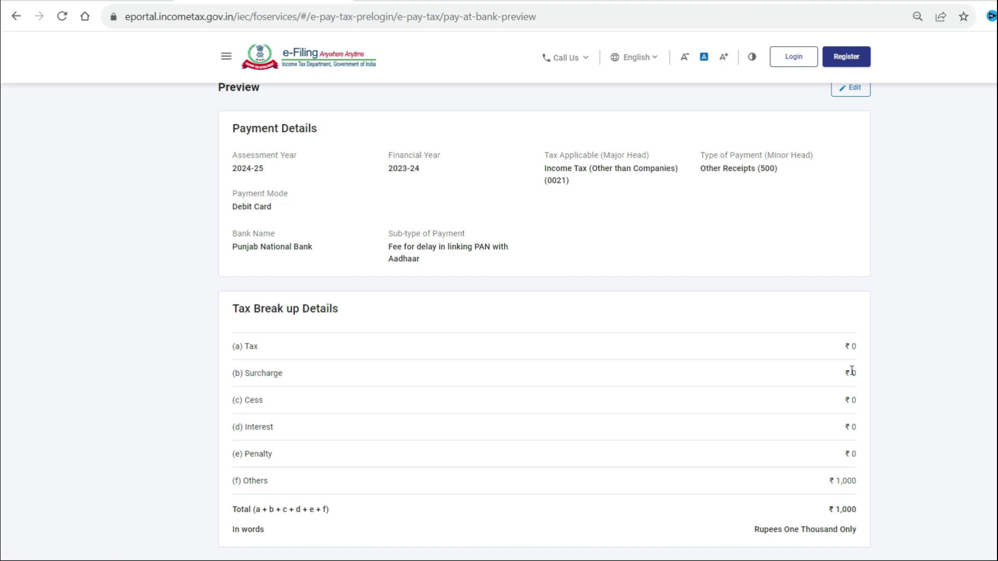
Step: Choose to pay the fee immediately, agree to the terms and conditions, and submit the payment to the bank
{"action": "scroll", "coordinate": [852, 371], "scroll_direction": "down", "scroll_amount": 4}
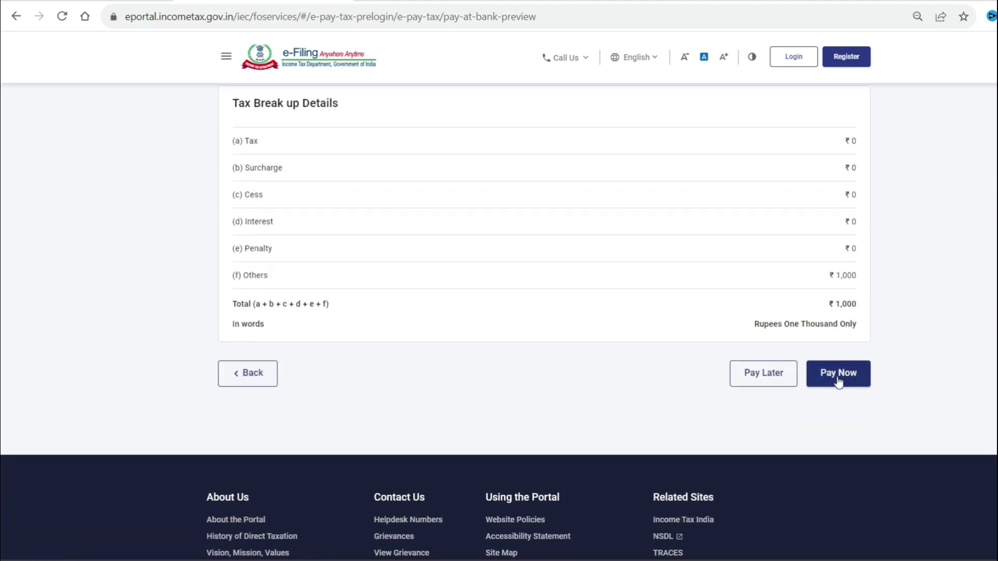
{"action": "left_click", "coordinate": [842, 374]}
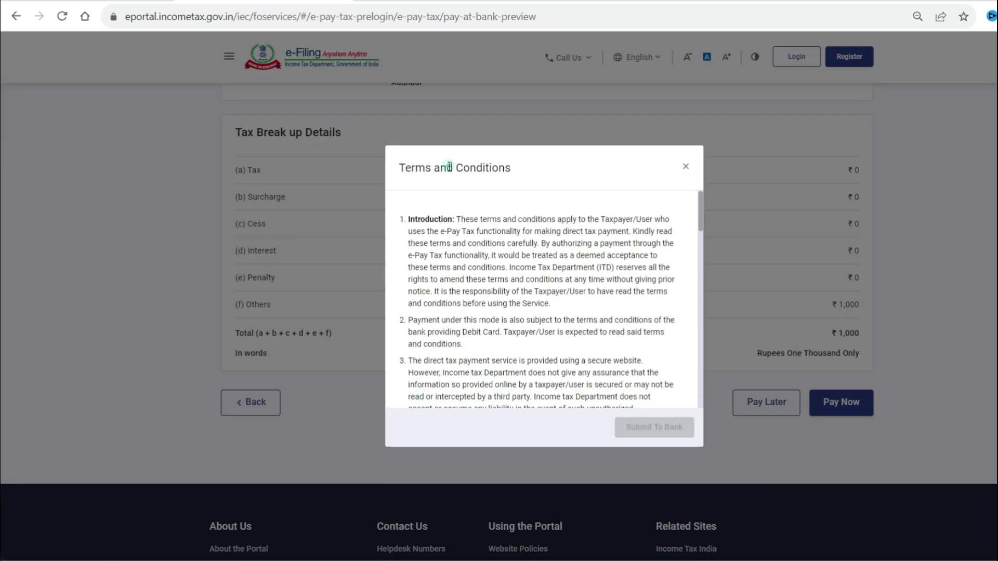
{"action": "triple_click", "coordinate": [449, 166]}
{"action": "left_click", "coordinate": [496, 238]}
{"action": "scroll", "coordinate": [498, 240], "scroll_direction": "down", "scroll_amount": 10}
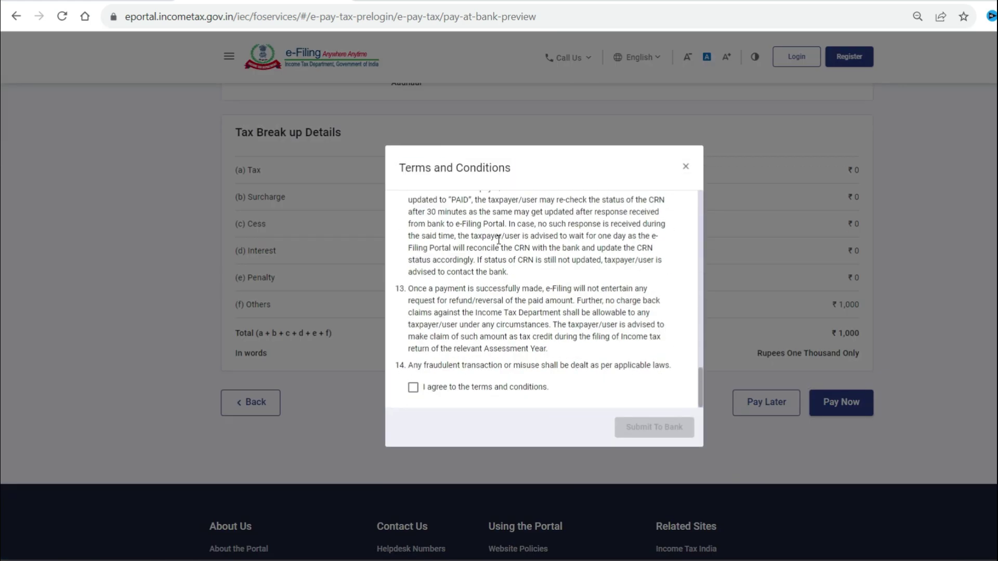
{"action": "left_click", "coordinate": [413, 389]}
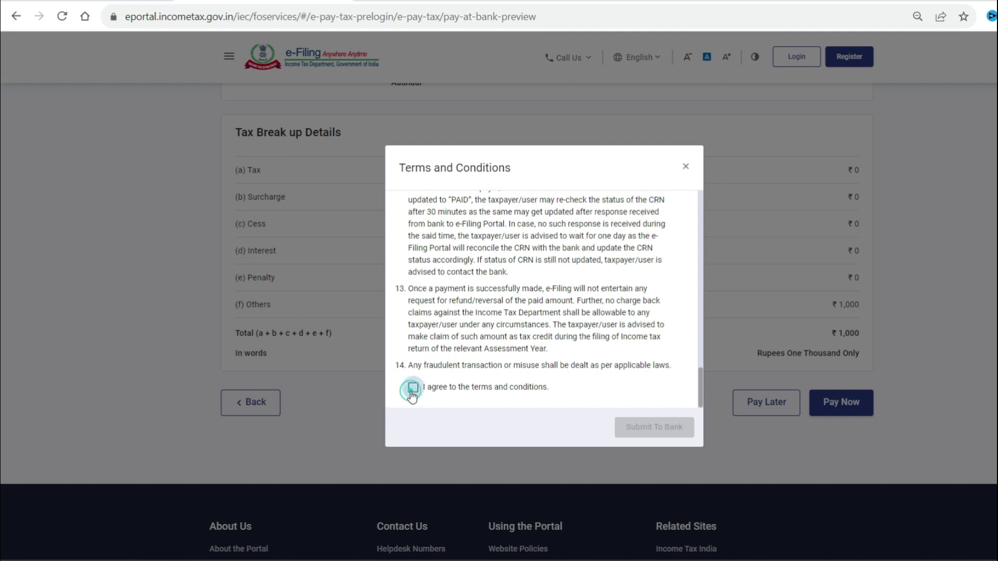
{"action": "left_click", "coordinate": [672, 440]}
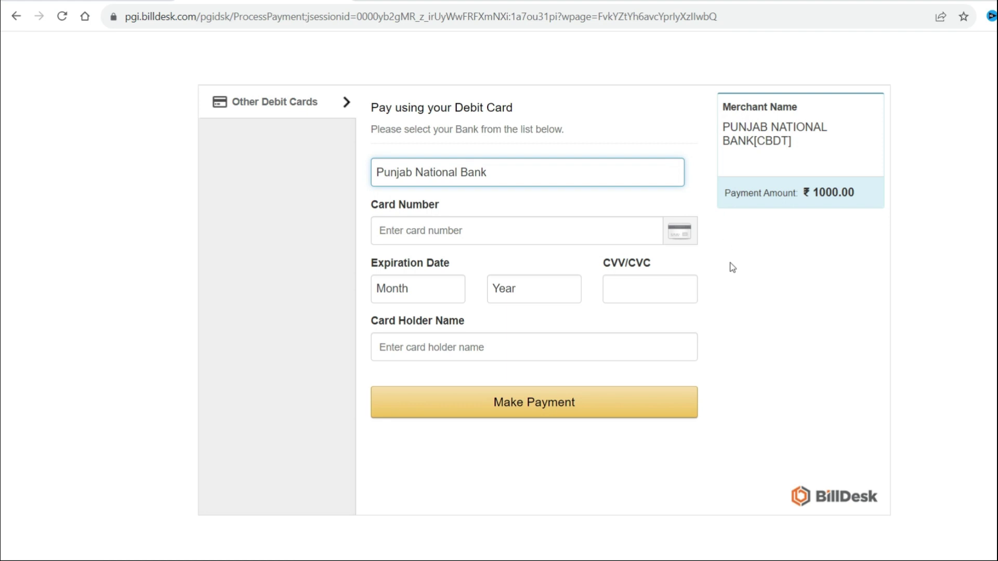
Step: Make the debit card payment on the BillDesk page and download the challan receipt
{"action": "left_click", "coordinate": [584, 418]}
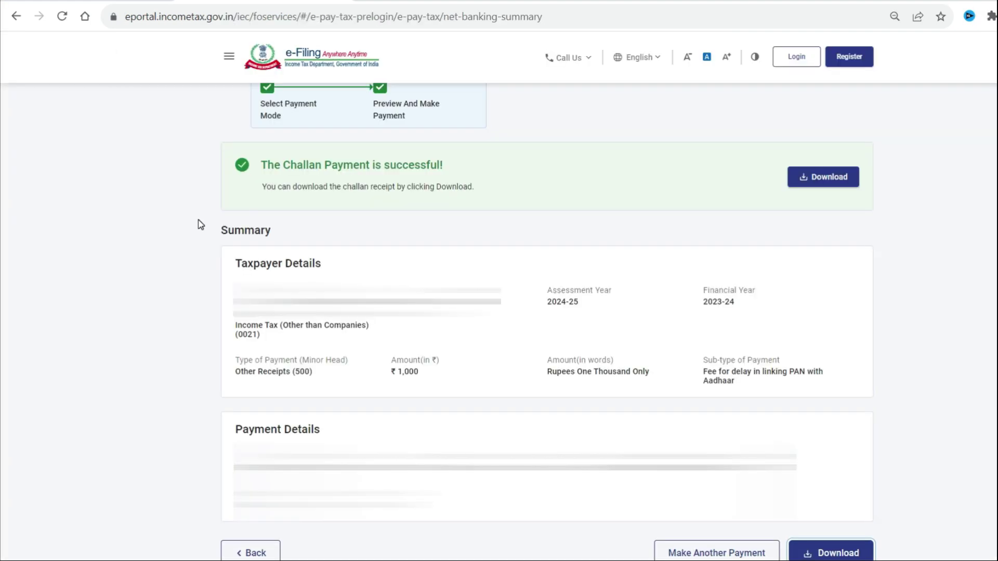
{"action": "triple_click", "coordinate": [318, 164]}
{"action": "left_click", "coordinate": [514, 175]}
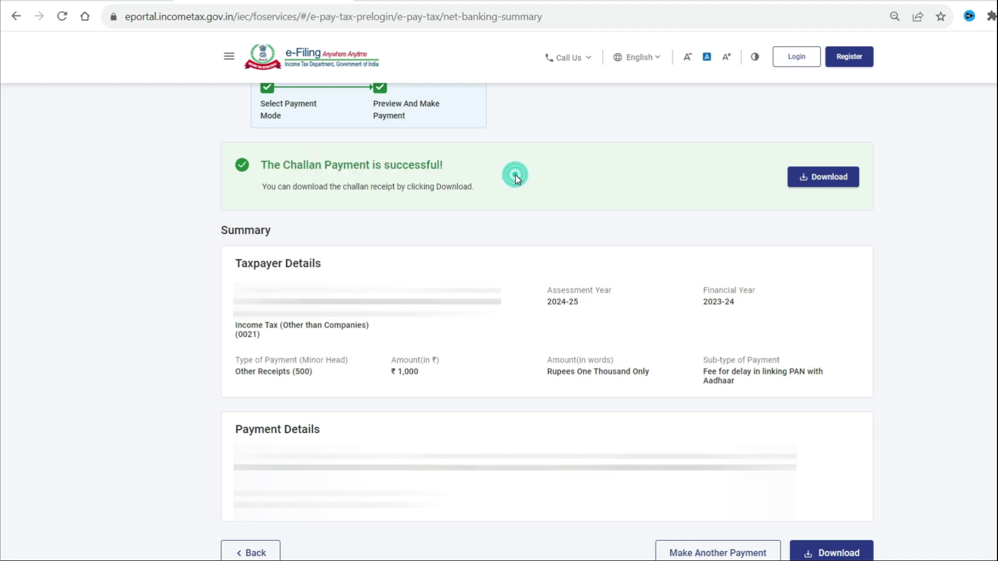
{"action": "left_click", "coordinate": [831, 182]}
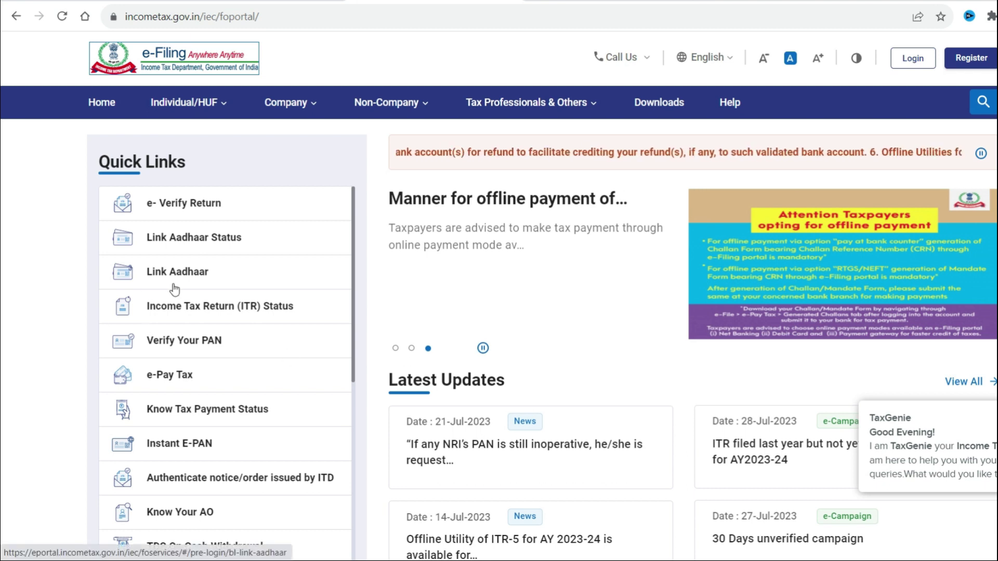
Step: Open the Link Aadhaar service and validate the taxpayer's PAN and Aadhaar number
{"action": "left_click", "coordinate": [205, 275]}
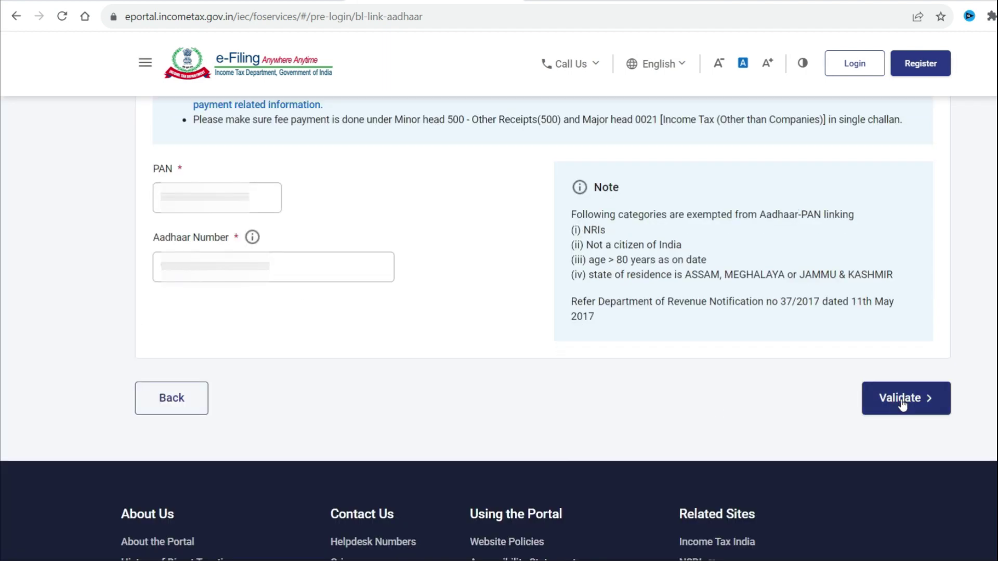
{"action": "left_click", "coordinate": [903, 404]}
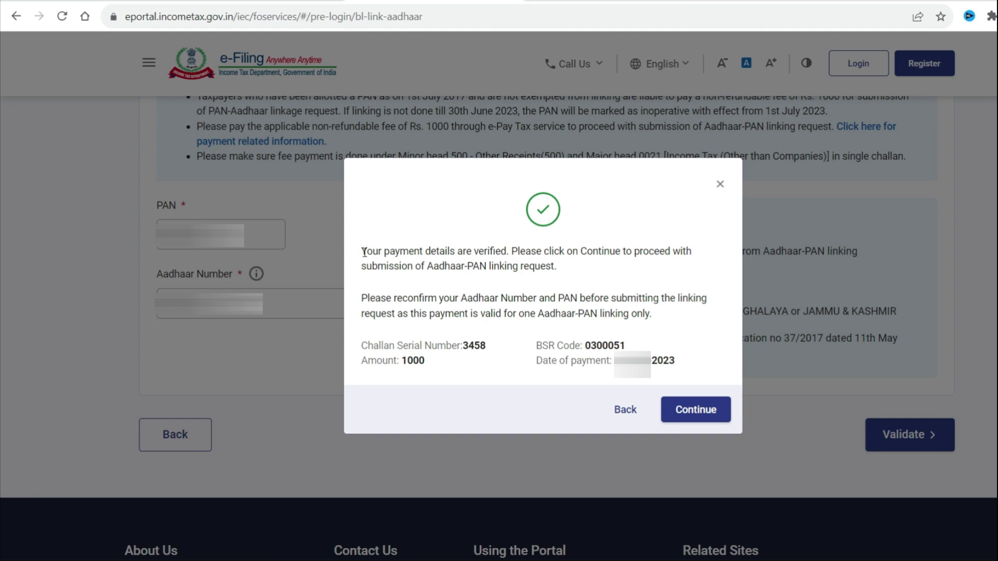
Step: Review the fee payment details in the verification message and continue to the Aadhaar-PAN linking request
{"action": "left_click_drag", "start_coordinate": [363, 252], "coordinate": [566, 255]}
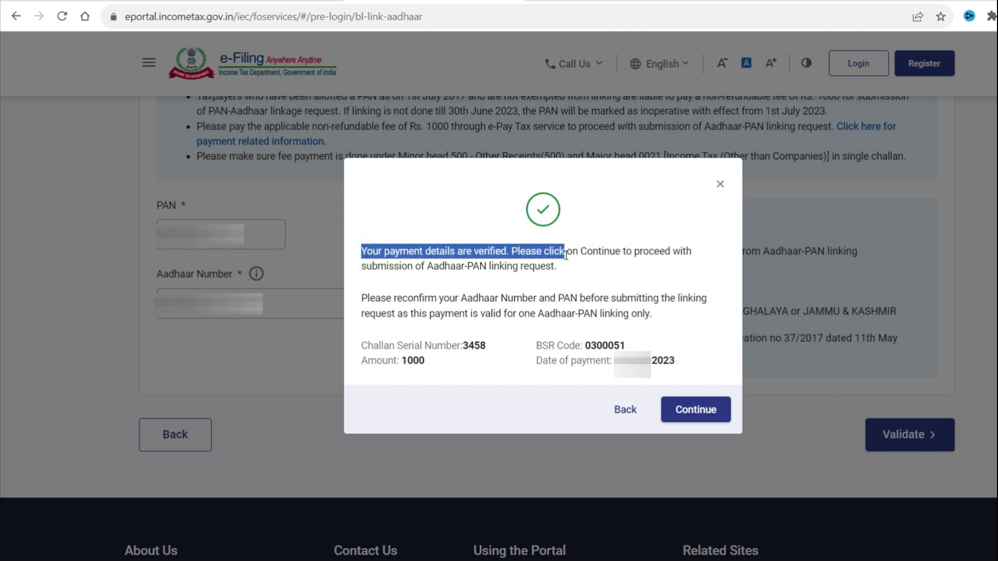
{"action": "double_click", "coordinate": [379, 345]}
{"action": "triple_click", "coordinate": [378, 361]}
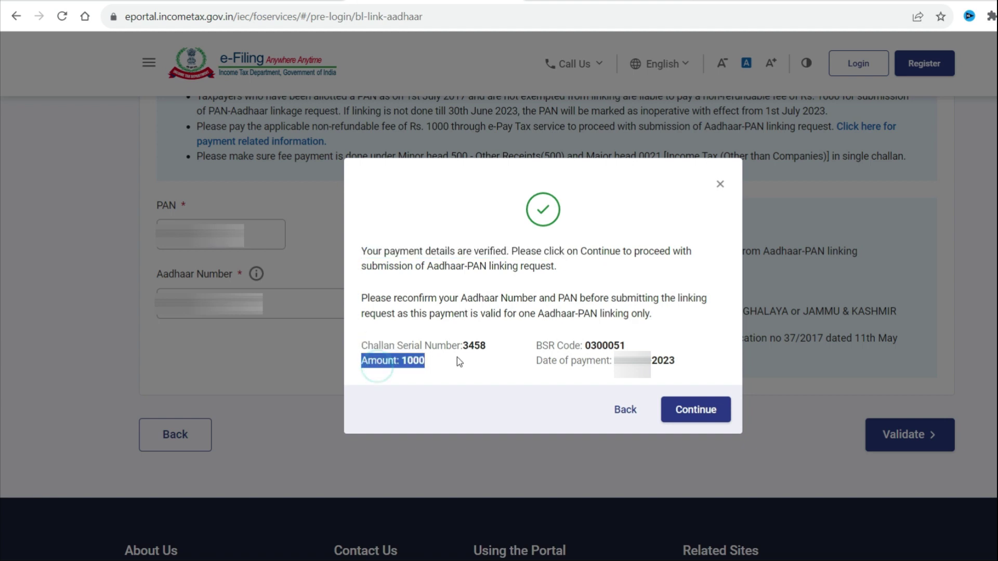
{"action": "left_click", "coordinate": [542, 349]}
{"action": "double_click", "coordinate": [543, 348]}
{"action": "left_click", "coordinate": [537, 353]}
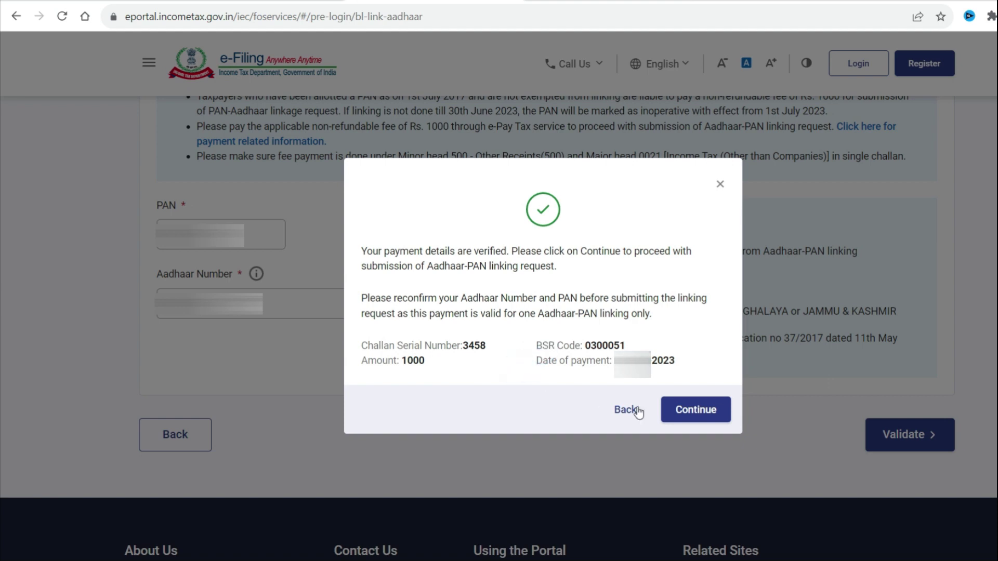
{"action": "left_click", "coordinate": [698, 414]}
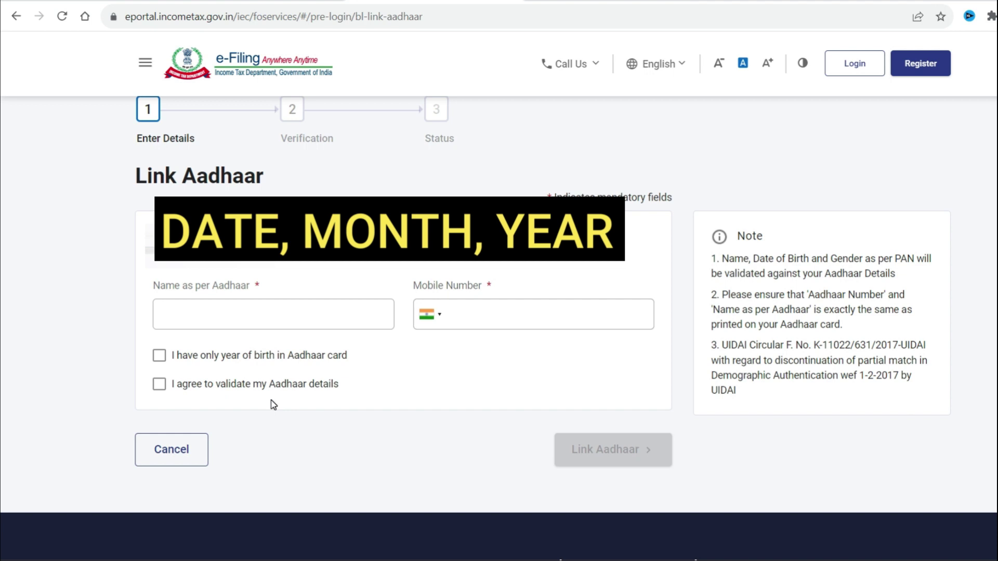
Step: Agree to validate the Aadhaar details in the Link Aadhaar form
{"action": "left_click", "coordinate": [157, 390]}
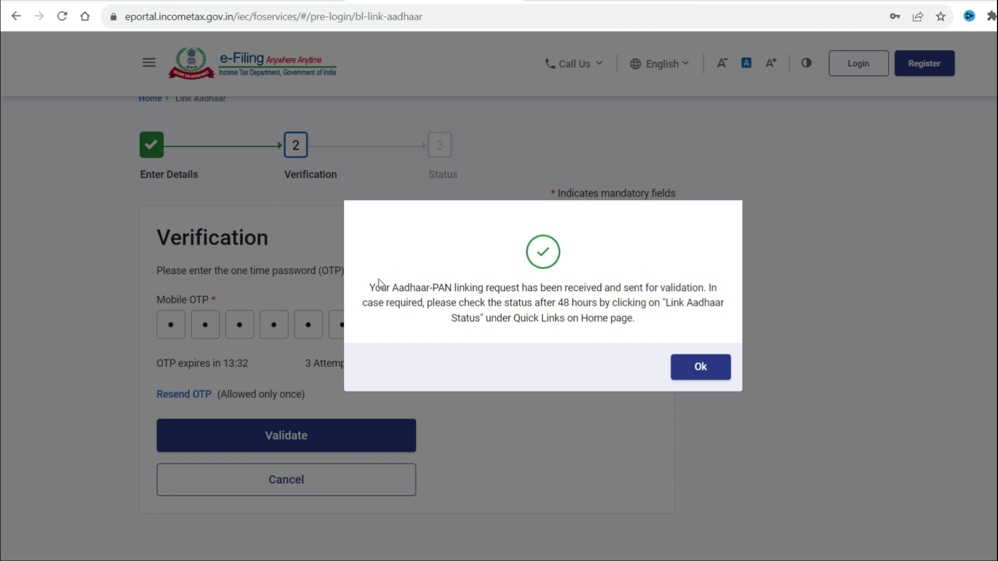
Step: Read and close the linking request message, and open Link Aadhaar Status from the portal's home page
{"action": "left_click_drag", "start_coordinate": [375, 287], "coordinate": [615, 287]}
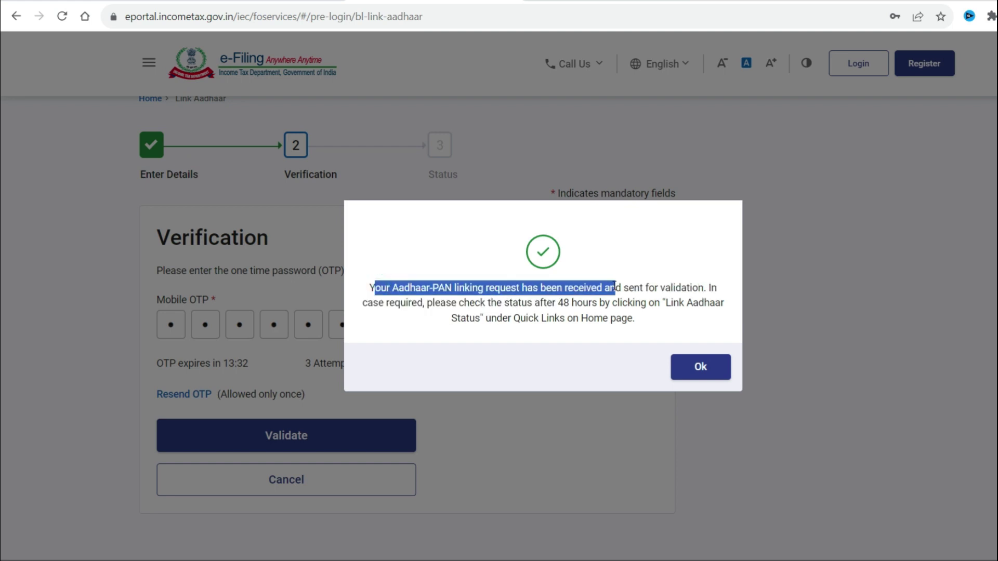
{"action": "left_click", "coordinate": [430, 303]}
{"action": "left_click_drag", "start_coordinate": [431, 302], "coordinate": [617, 303]}
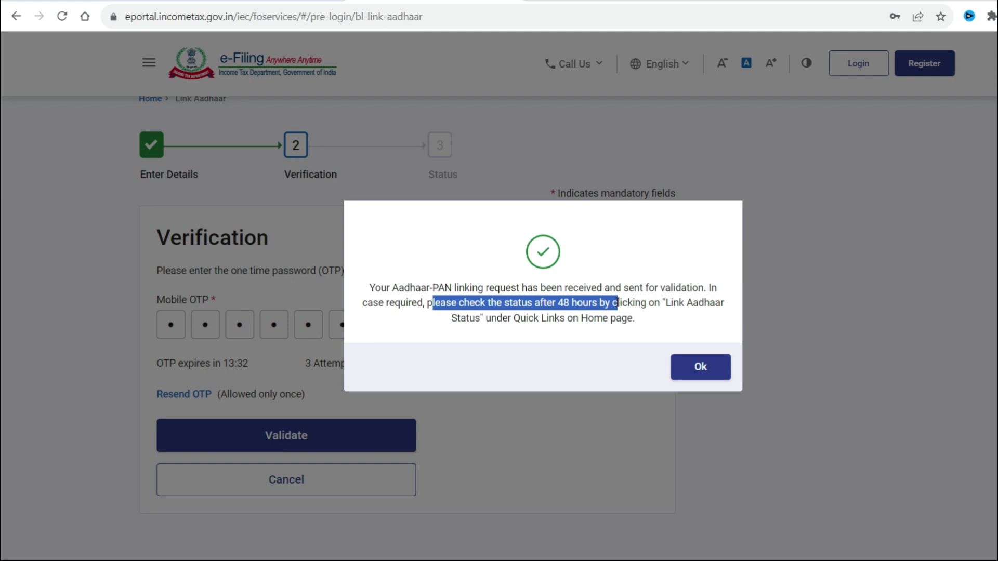
{"action": "left_click_drag", "start_coordinate": [459, 303], "coordinate": [617, 307]}
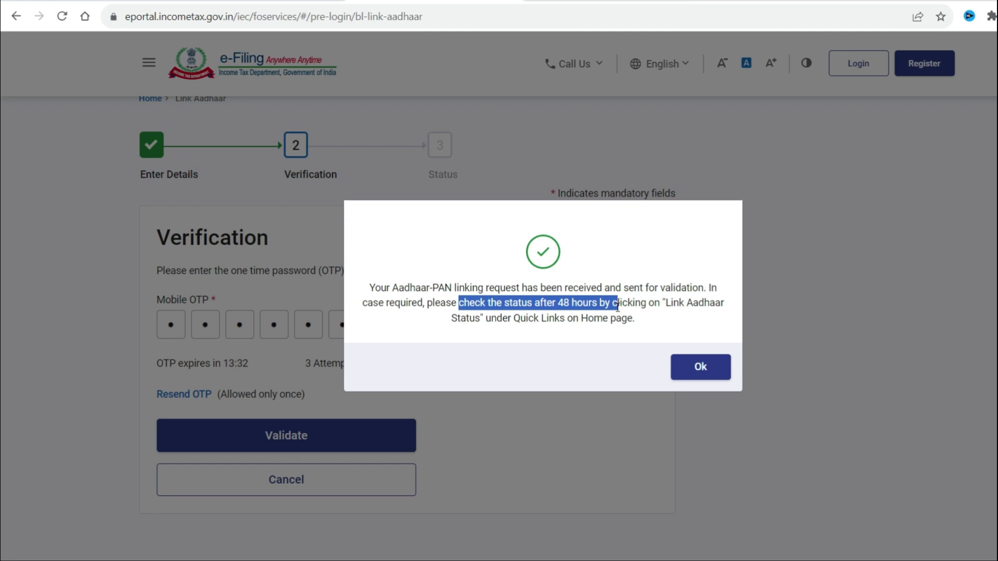
{"action": "left_click", "coordinate": [700, 368]}
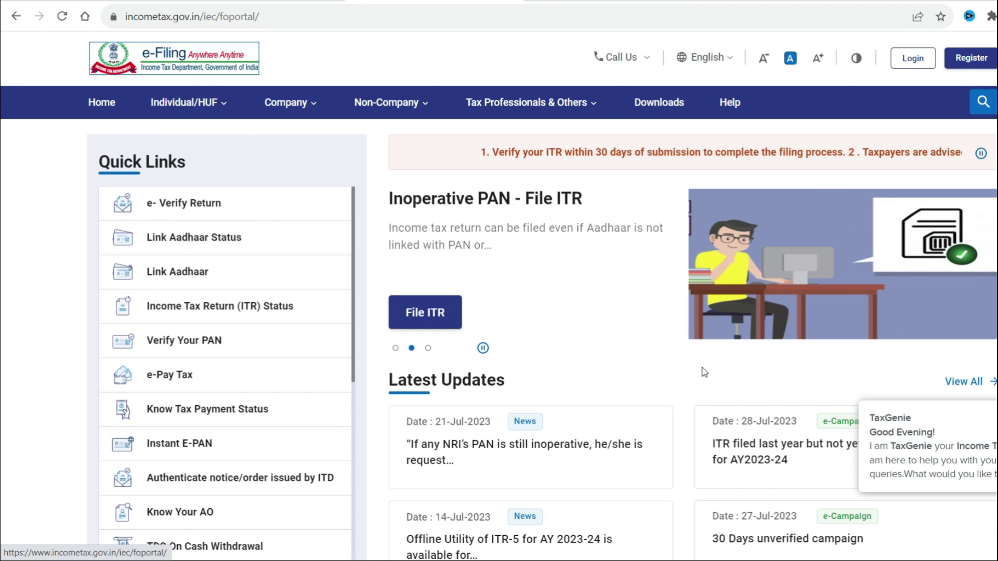
{"action": "left_click", "coordinate": [233, 241]}
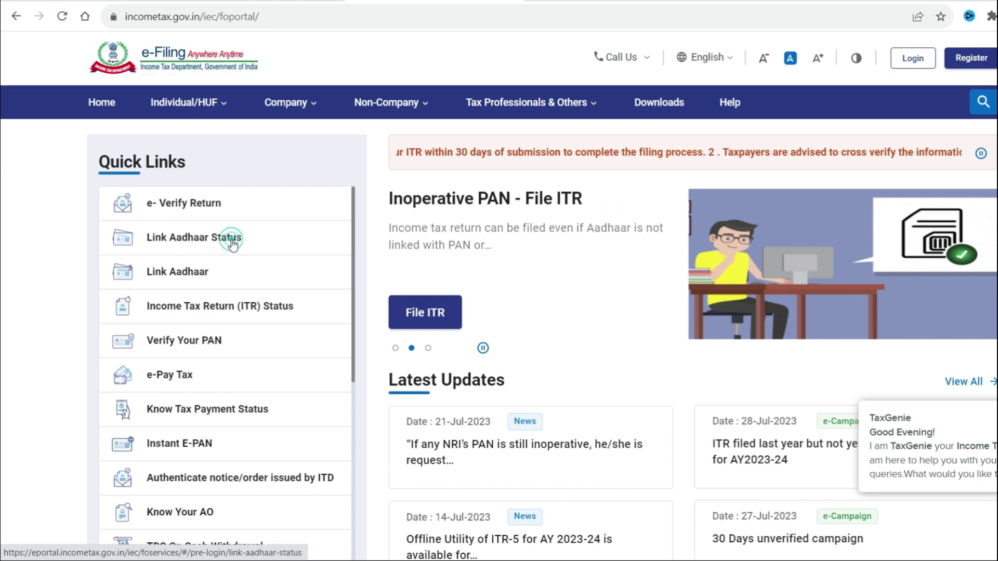